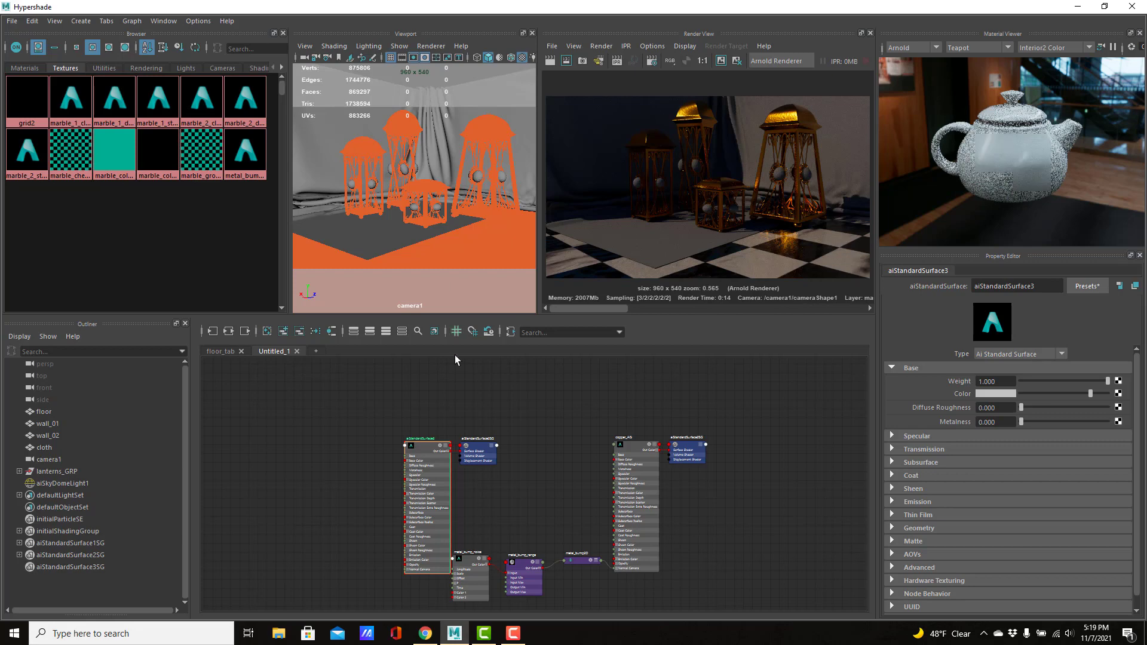
# - Rename the aiStandardSurface3 material node as rust_AIS
pyautogui.keyDown('alt'); pyautogui.moveTo(439, 429); pyautogui.dragTo(500, 421, button='middle'); pyautogui.keyUp('alt')
pyautogui.scroll(5, 499, 421)
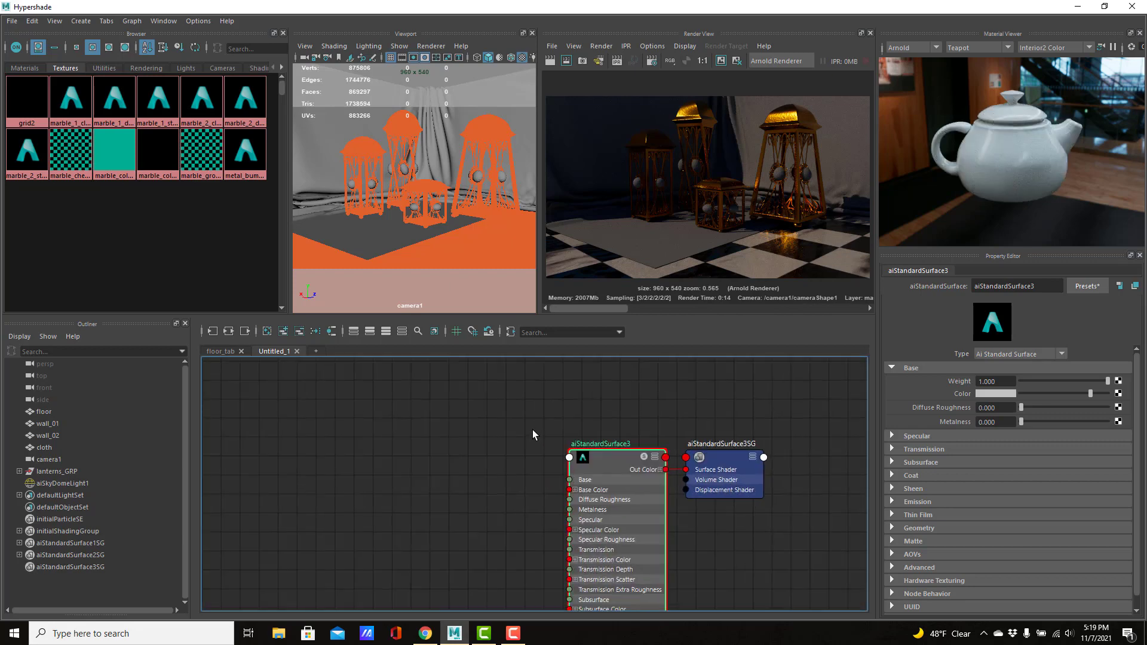
pyautogui.doubleClick(552, 445)
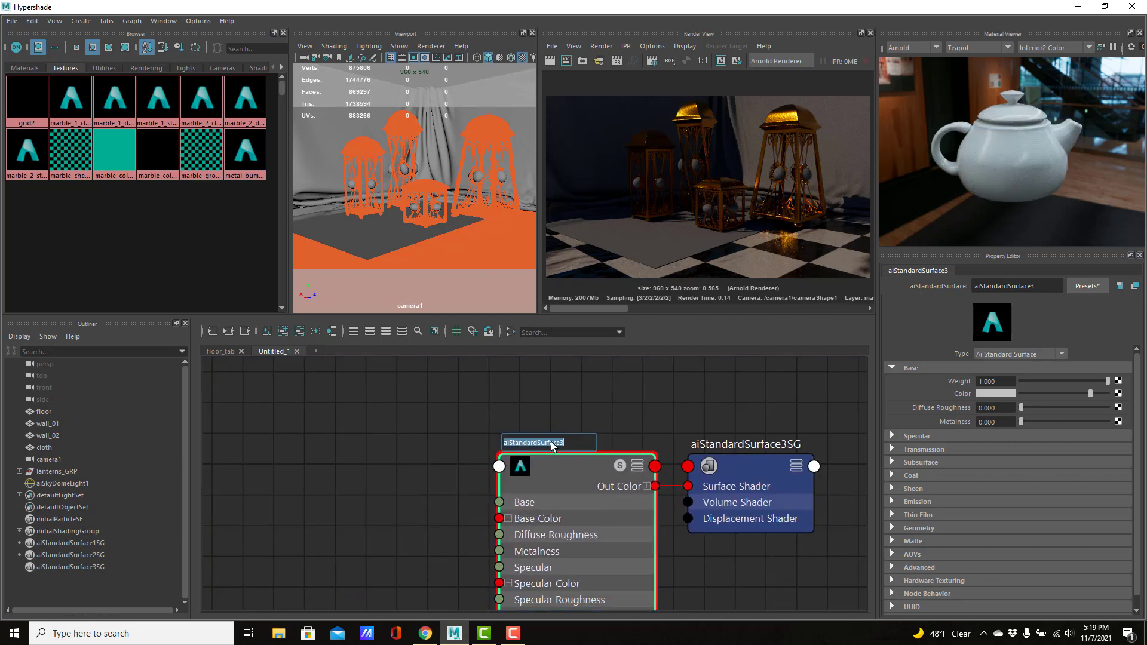
pyautogui.write('rust_AIS')
pyautogui.press('Return')
# - Select all four lanterns and assign the rust_AIS material to them
pyautogui.click(368, 149)
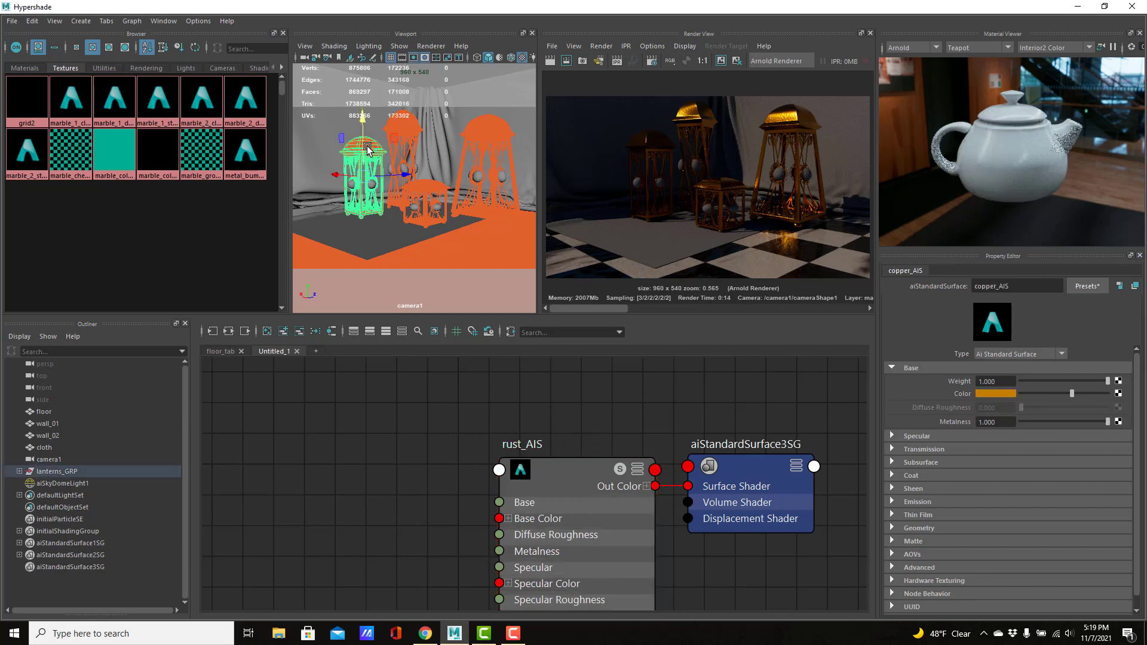
pyautogui.keyDown('shift'); pyautogui.click(422, 188); pyautogui.keyUp('shift')
pyautogui.keyDown('shift'); pyautogui.click(423, 188); pyautogui.keyUp('shift')
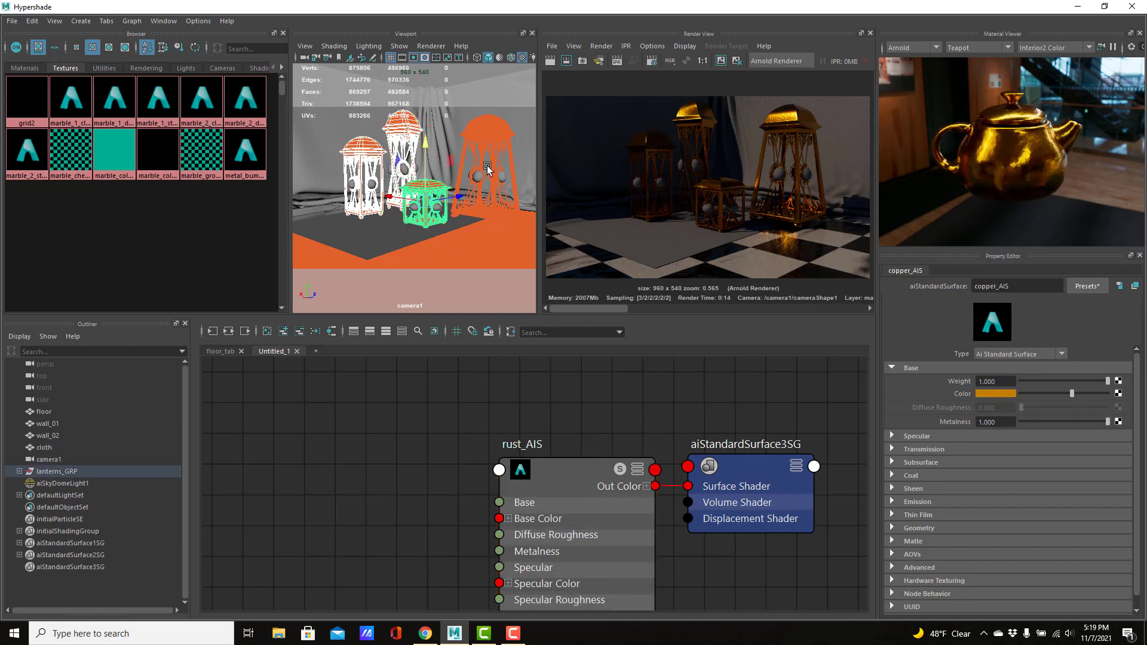
pyautogui.keyDown('shift'); pyautogui.click(505, 135); pyautogui.keyUp('shift')
pyautogui.moveTo(578, 463); pyautogui.dragTo(573, 394, button='right')
# - Move the rust_AIS node together with its shading group higher in the graph, leaving empty space for input nodes
pyautogui.moveTo(583, 403); pyautogui.dragTo(735, 549)
pyautogui.moveTo(628, 472); pyautogui.dragTo(675, 402)
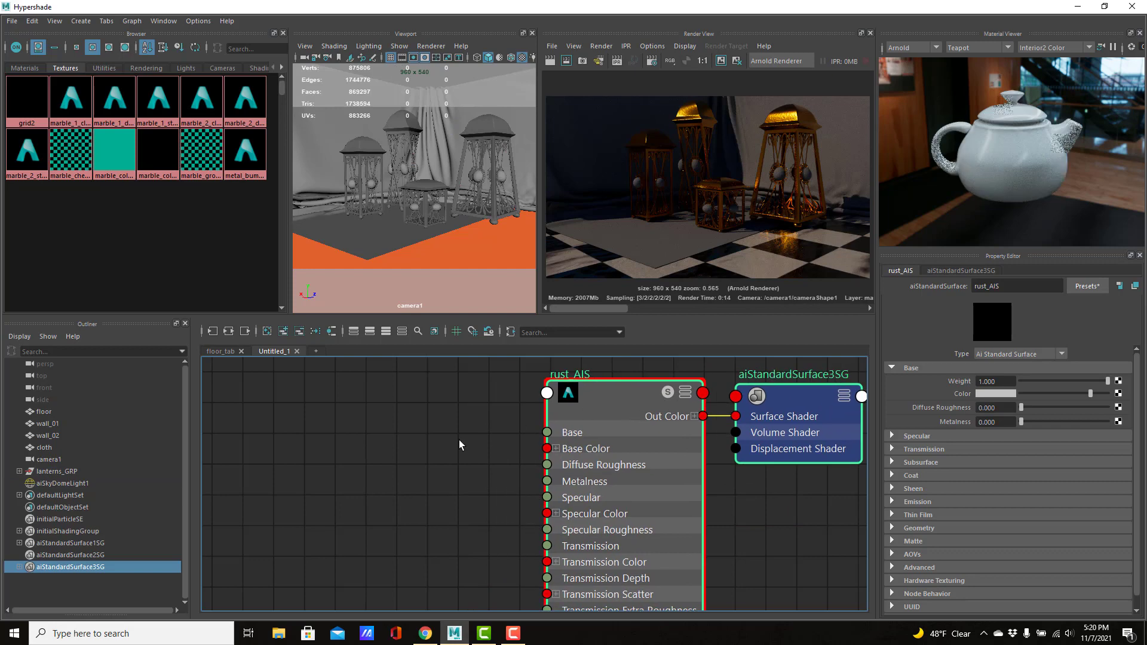
pyautogui.click(457, 434)
pyautogui.scroll(-4, 463, 435)
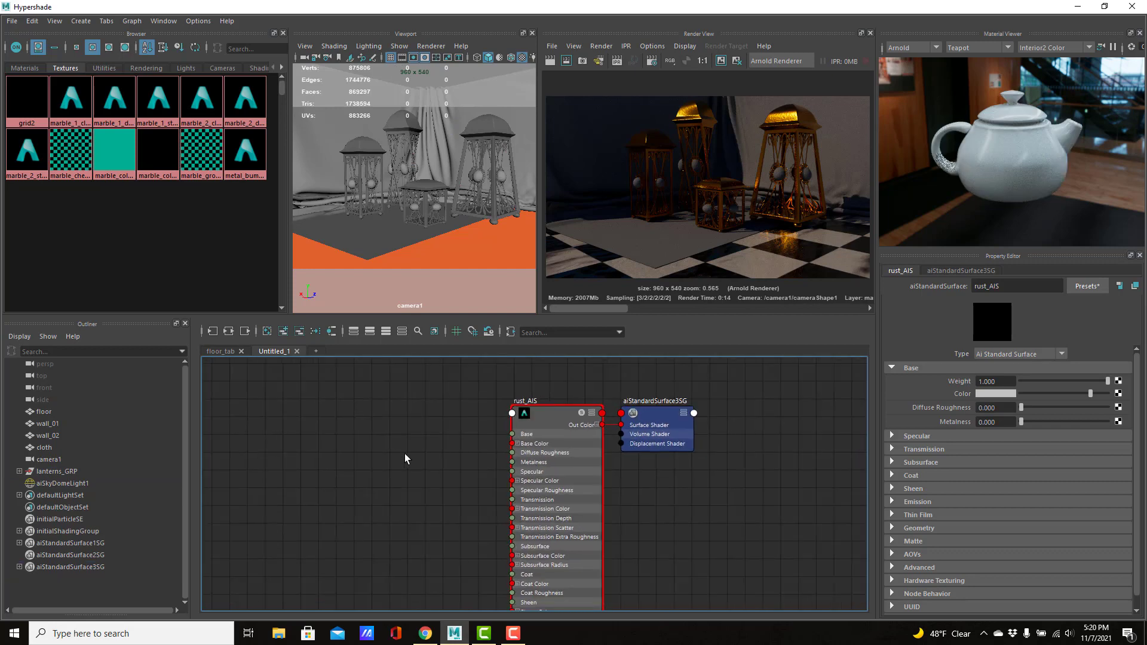
pyautogui.moveTo(404, 458); pyautogui.dragTo(460, 454, button='middle')
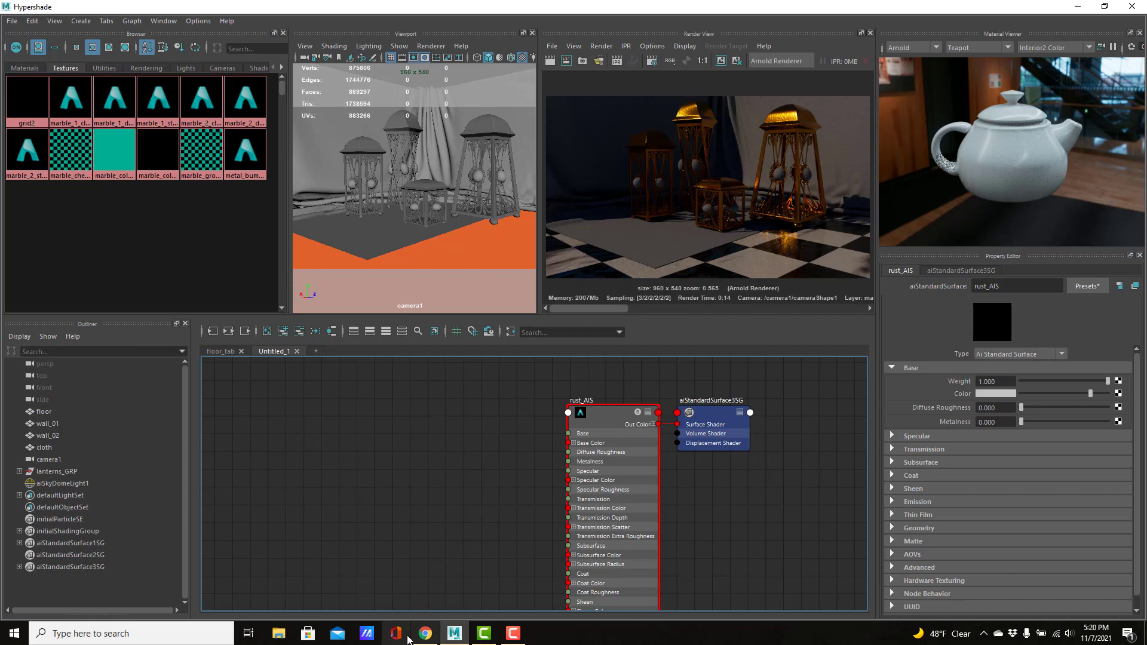
# - Switch to Chrome, search Google Images for rust and narrow the results to metal to examine reference photos
pyautogui.click(426, 635)
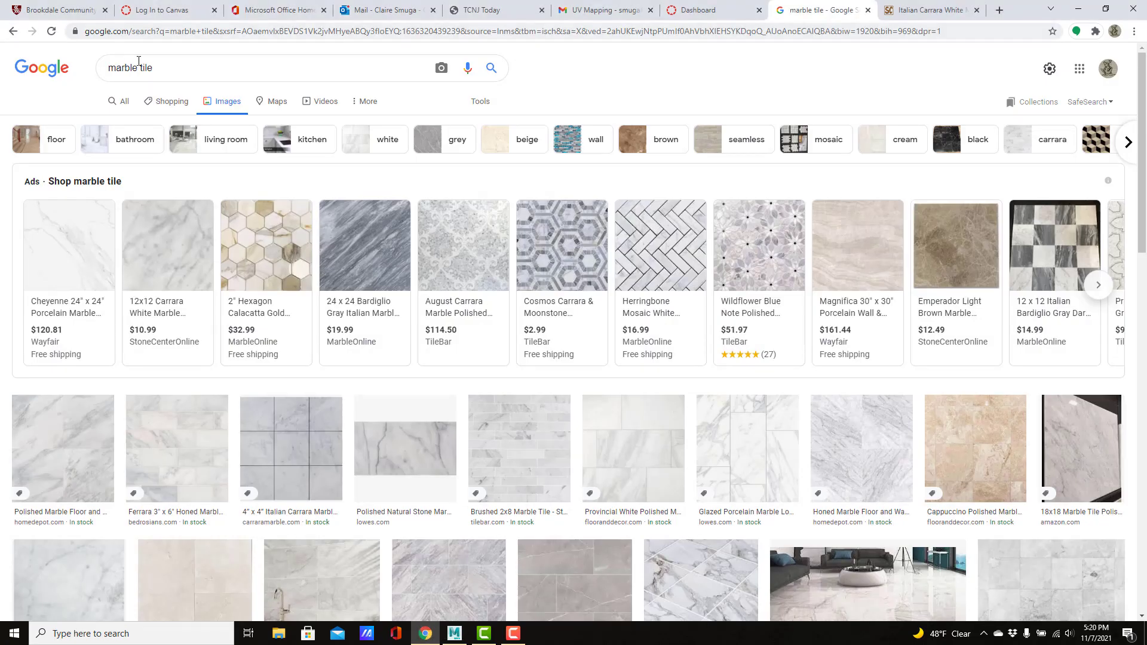
pyautogui.tripleClick(102, 70)
pyautogui.write('rust')
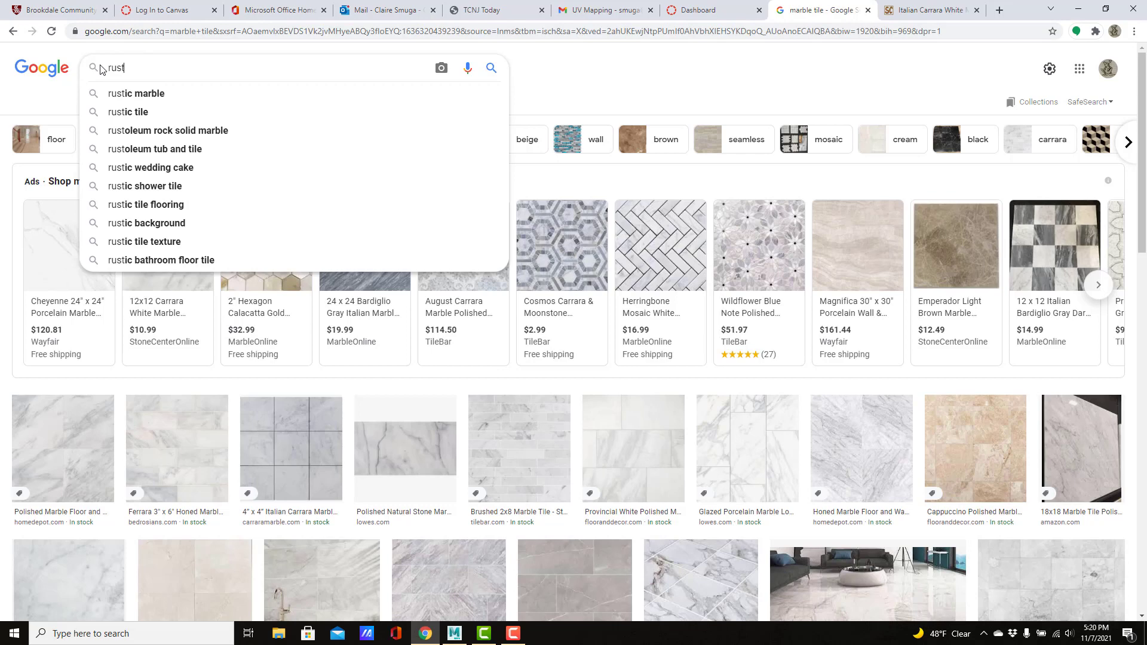
pyautogui.press('Return')
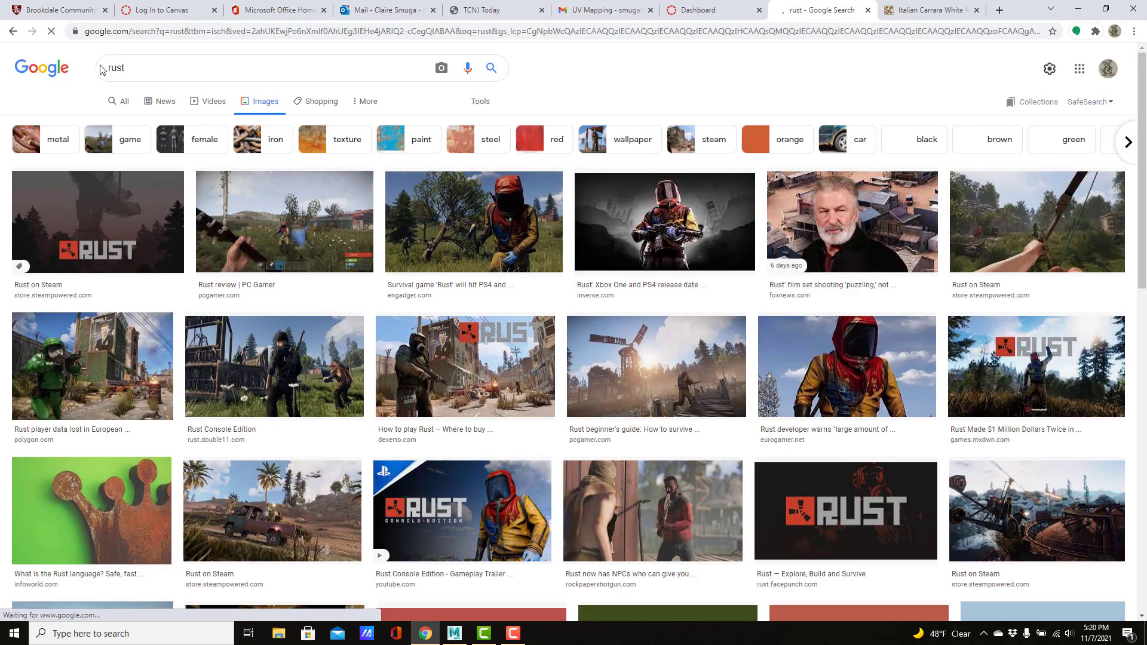
pyautogui.click(58, 137)
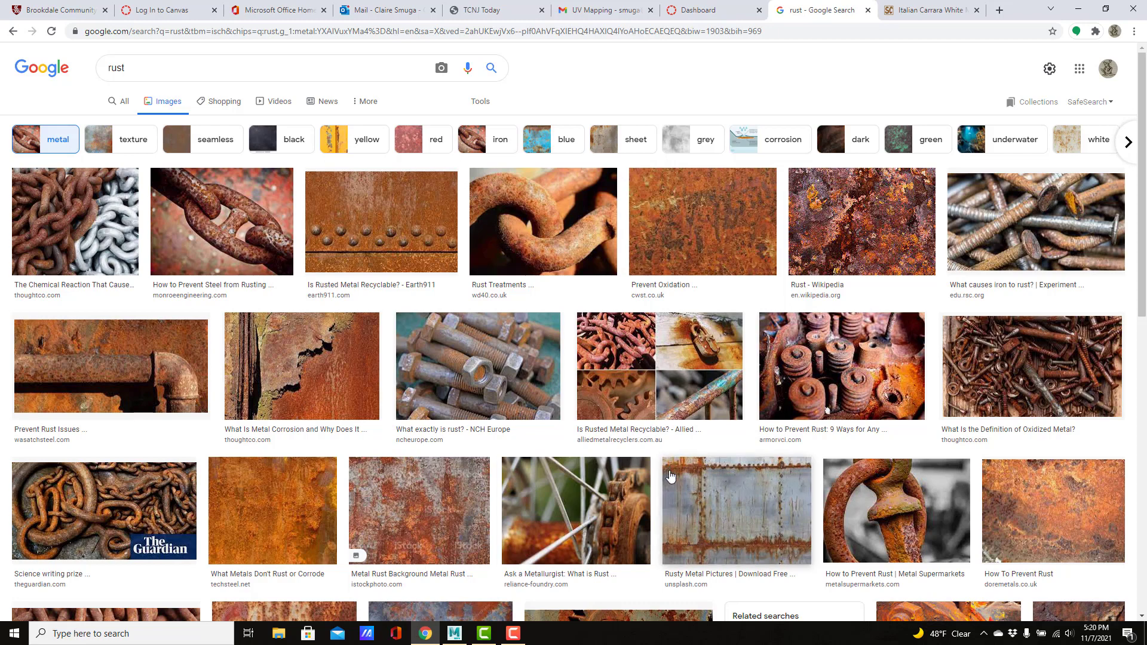
# - Switch back to Maya and add an aiNoise node to the rust material graph
pyautogui.click(454, 637)
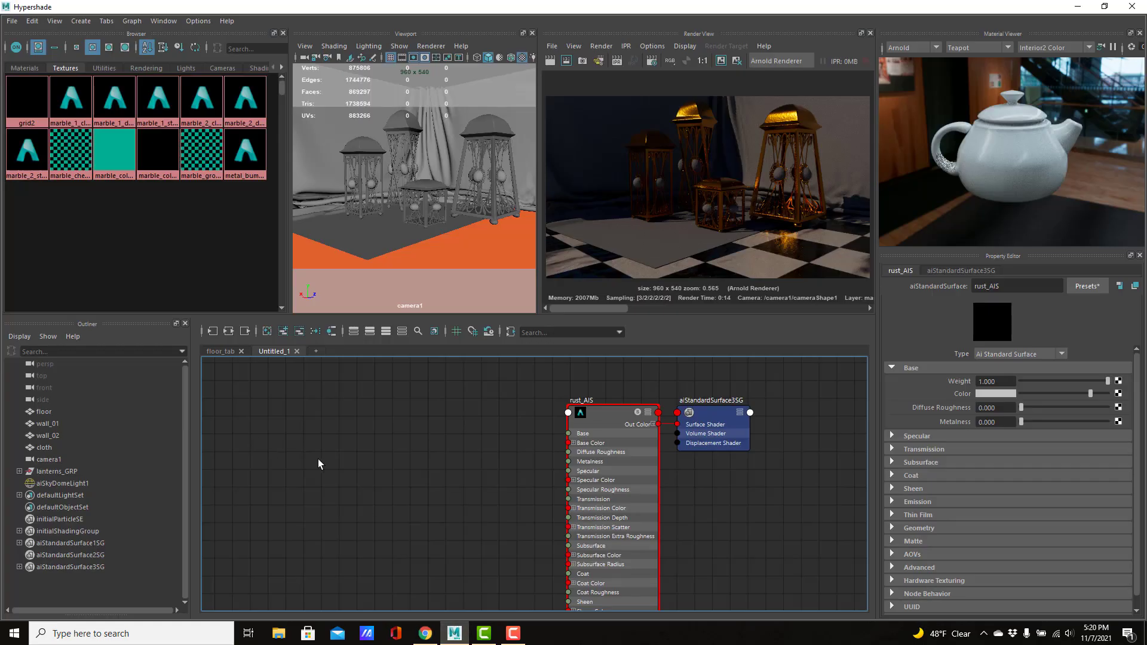
pyautogui.press('Tab')
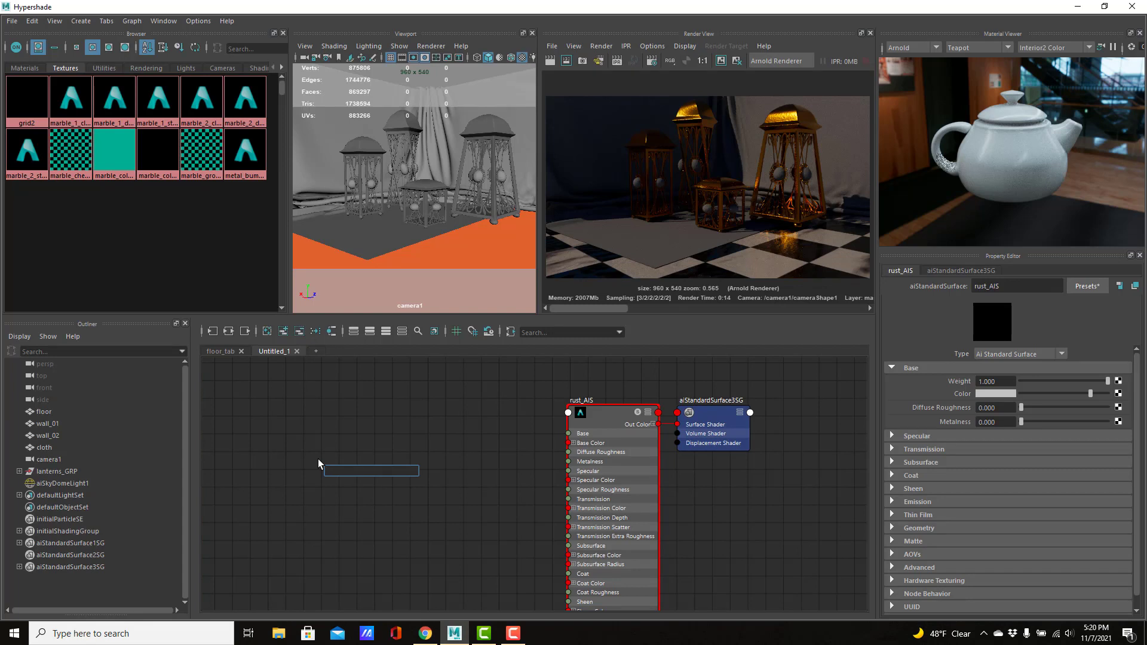
pyautogui.write('ainoi')
pyautogui.press('Down')
pyautogui.press('Return')
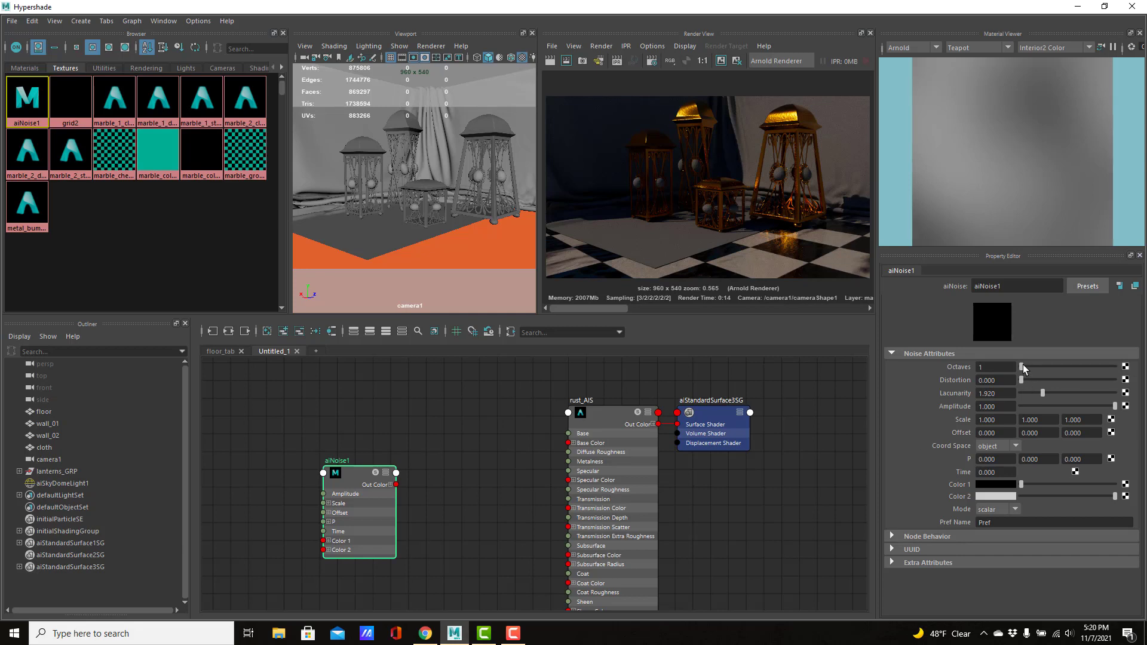
# - Set the noise to 5 octaves, X and Y scale 48, distortion about 1.032 and lacunarity about 1.955
pyautogui.moveTo(1022, 366); pyautogui.dragTo(1074, 367)
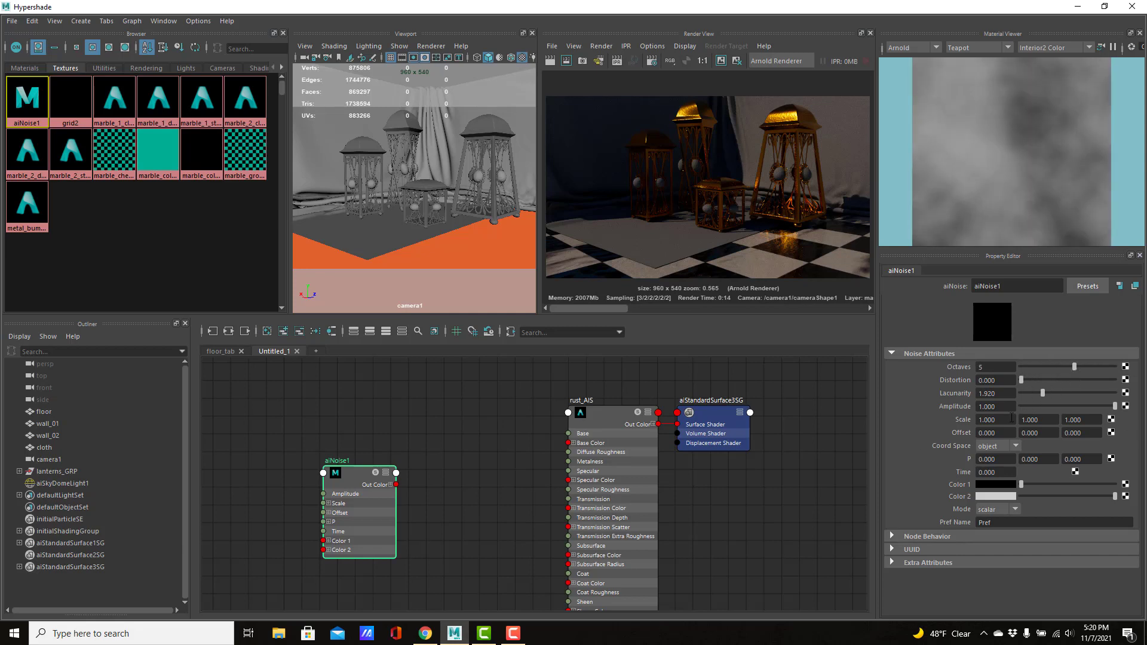
pyautogui.moveTo(1011, 418); pyautogui.dragTo(953, 419)
pyautogui.write('48')
pyautogui.press('Tab')
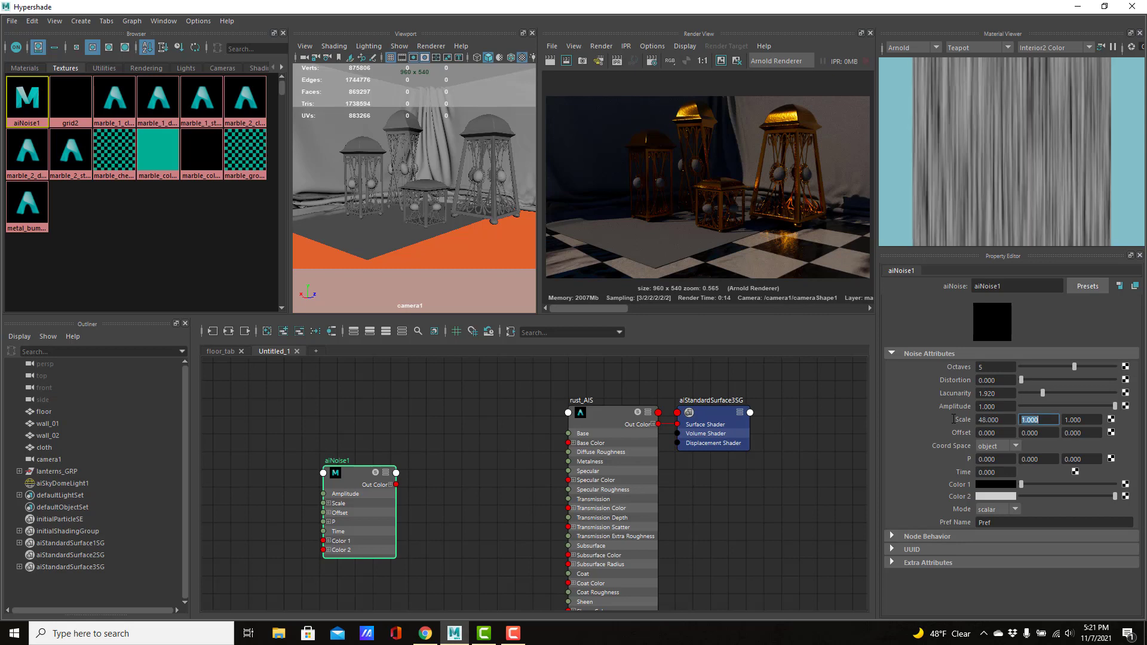
pyautogui.write('48')
pyautogui.press('Tab')
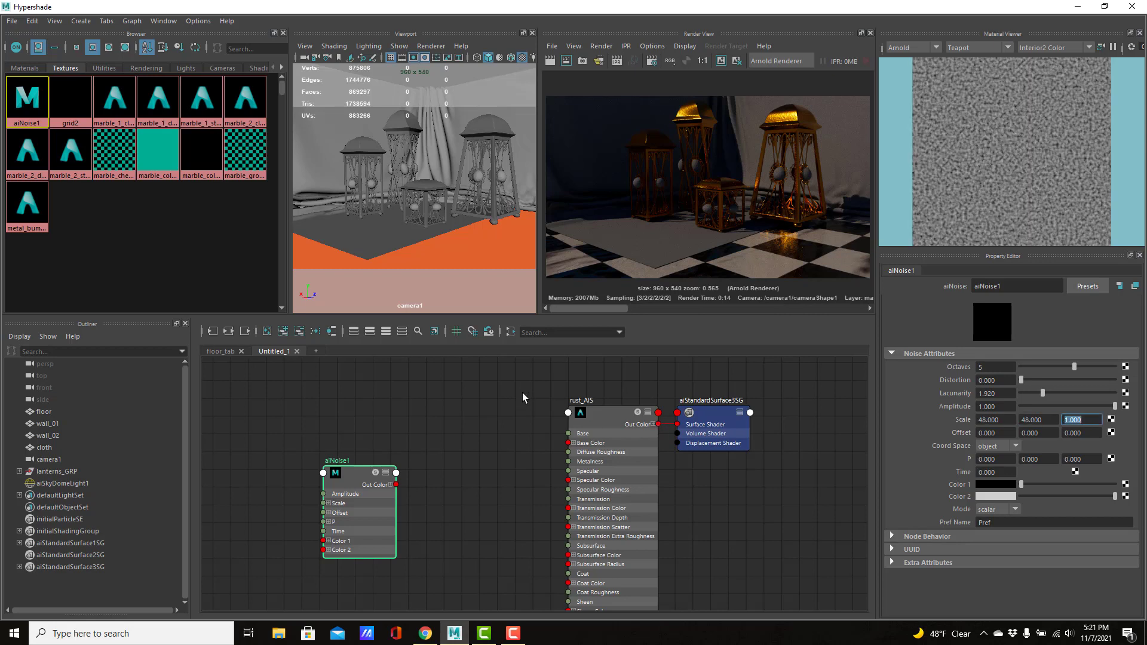
pyautogui.moveTo(1023, 380); pyautogui.dragTo(1042, 390)
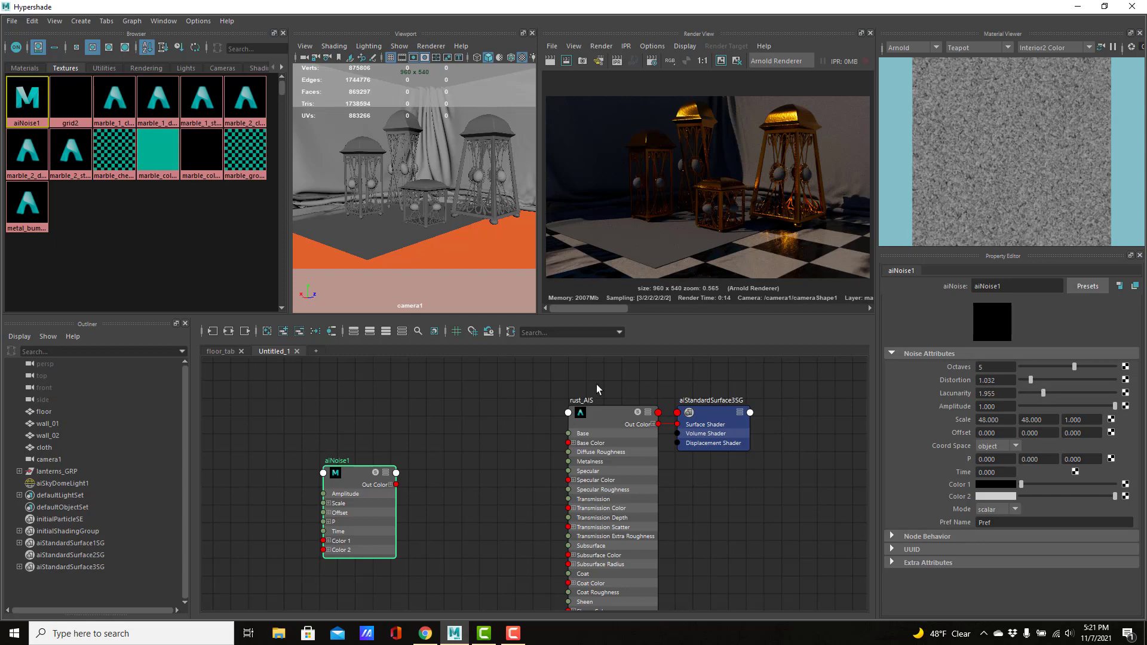
# - Add an aiRange node beside the noise node and connect the noise's Out Color to its Input
pyautogui.moveTo(356, 472); pyautogui.dragTo(311, 417)
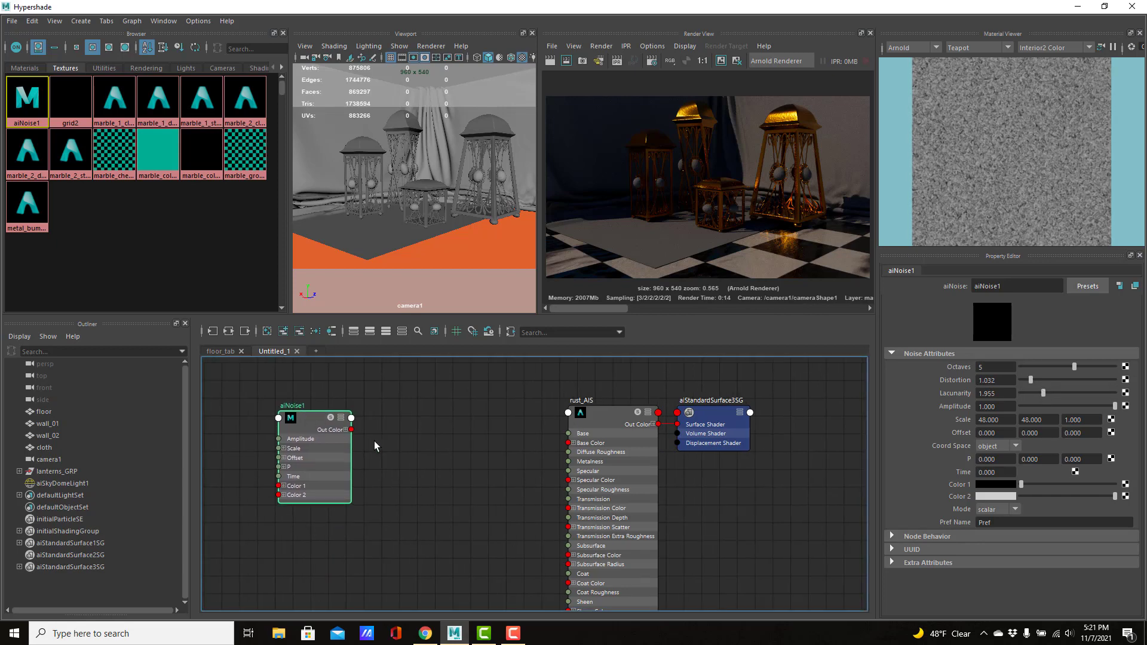
pyautogui.press('Tab')
pyautogui.write('aira')
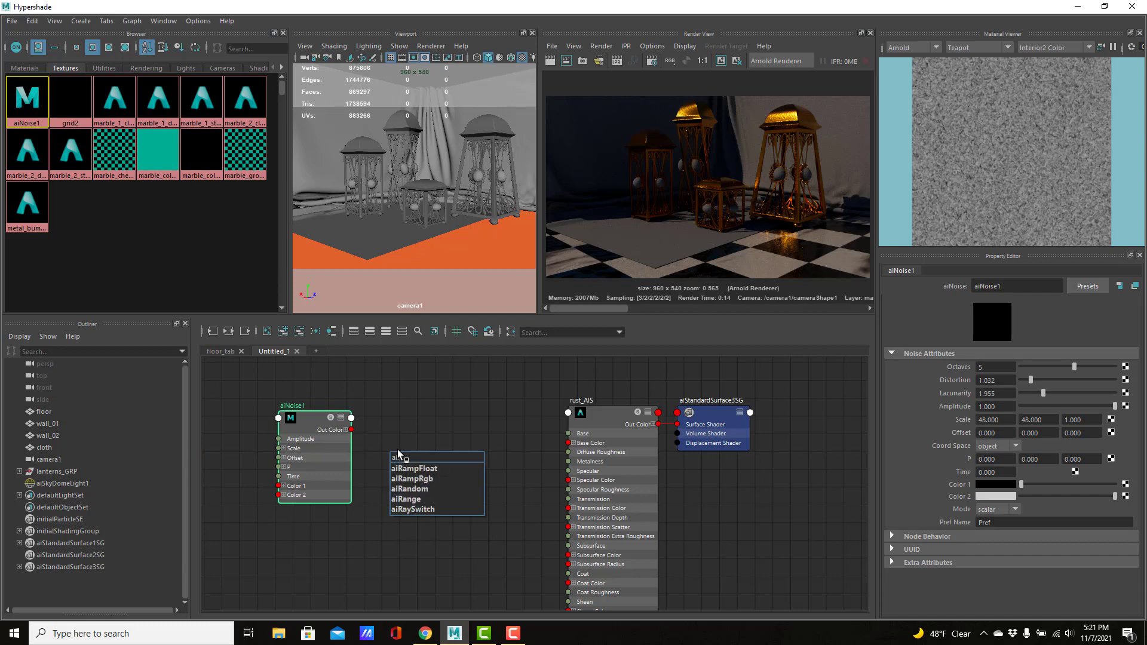
pyautogui.press('Down')
pyautogui.press('Down')
pyautogui.press('Return')
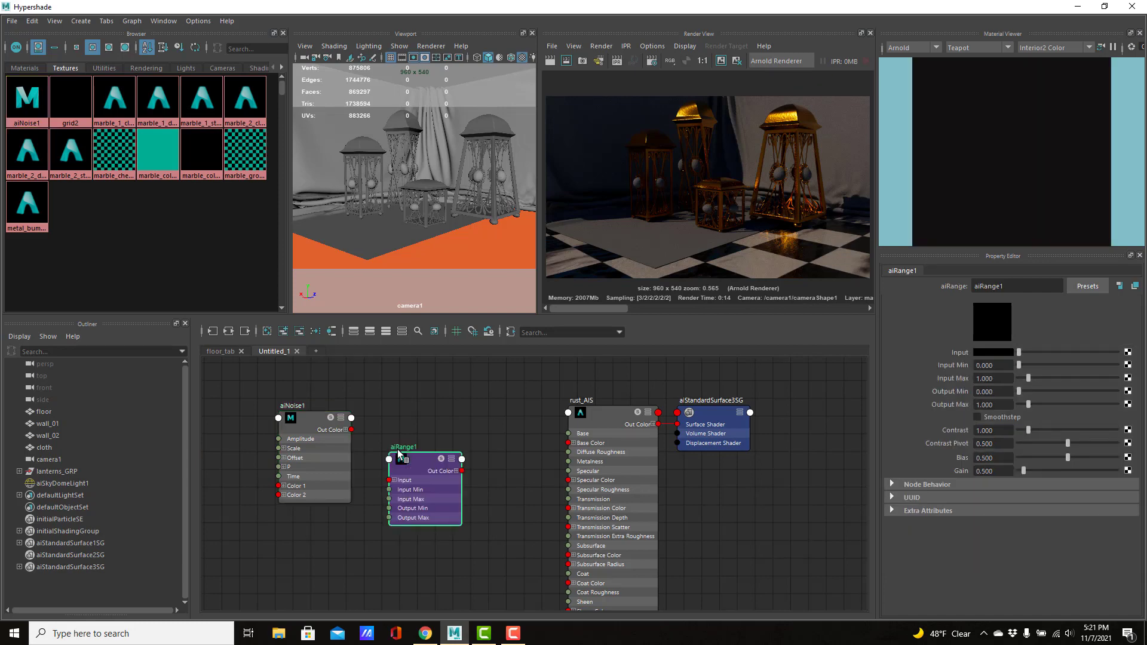
pyautogui.moveTo(417, 460); pyautogui.dragTo(418, 397)
pyautogui.moveTo(351, 429); pyautogui.dragTo(389, 421)
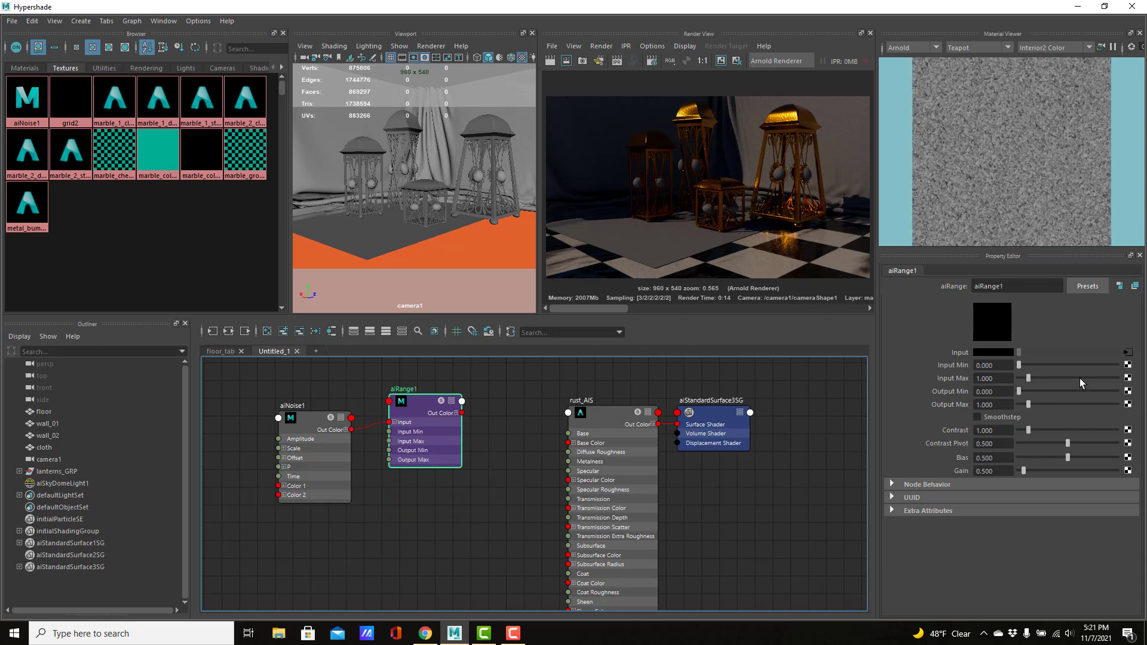
# - Enable Smoothstep on the range node and set Input Max to about 1.656, Output Min to 0 and Output Max to about 2.945
pyautogui.click(977, 417)
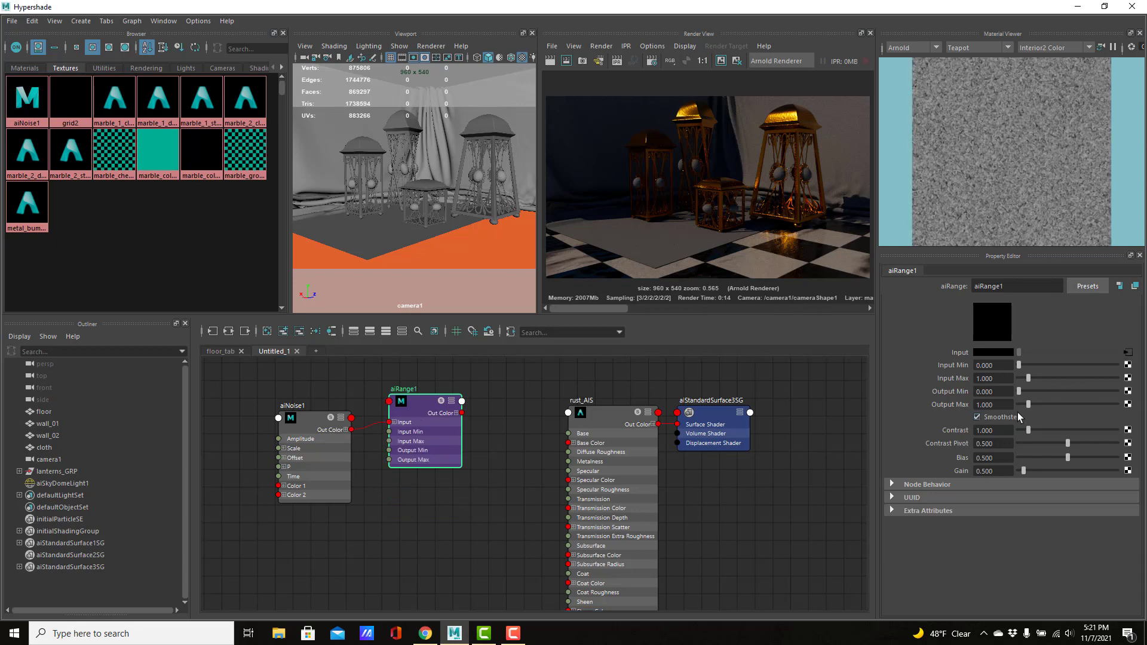
pyautogui.moveTo(1028, 405)
pyautogui.mouseDown()
pyautogui.moveTo(1042, 408)
pyautogui.moveTo(1030, 381)
pyautogui.moveTo(1023, 392)
pyautogui.mouseUp()
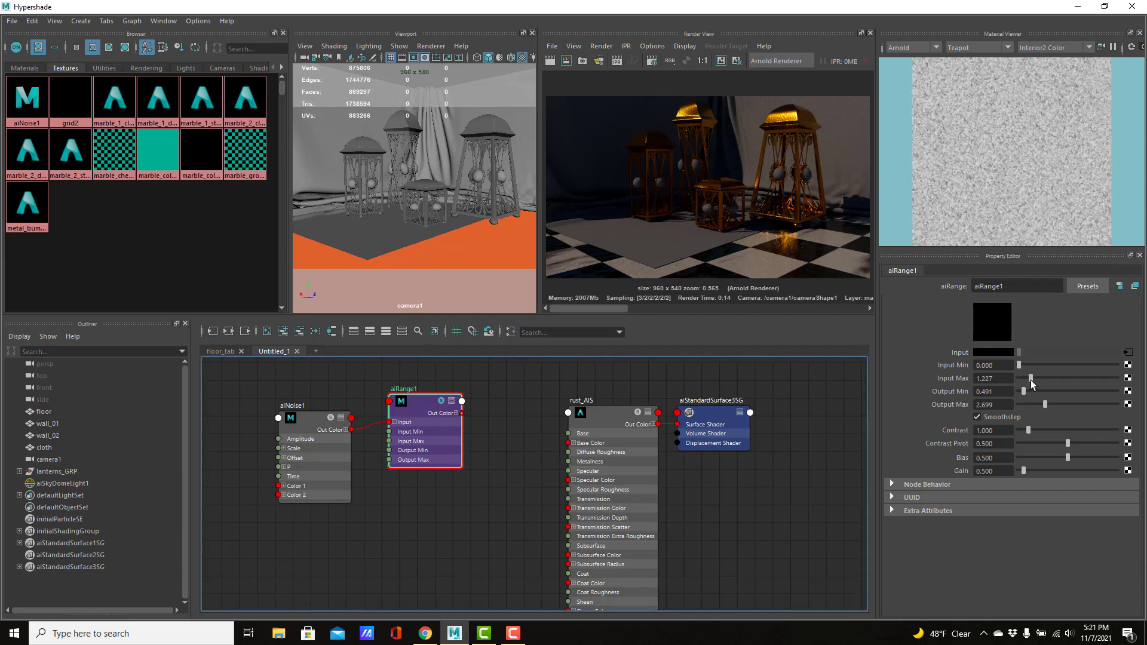
pyautogui.moveTo(1030, 380); pyautogui.dragTo(1017, 393)
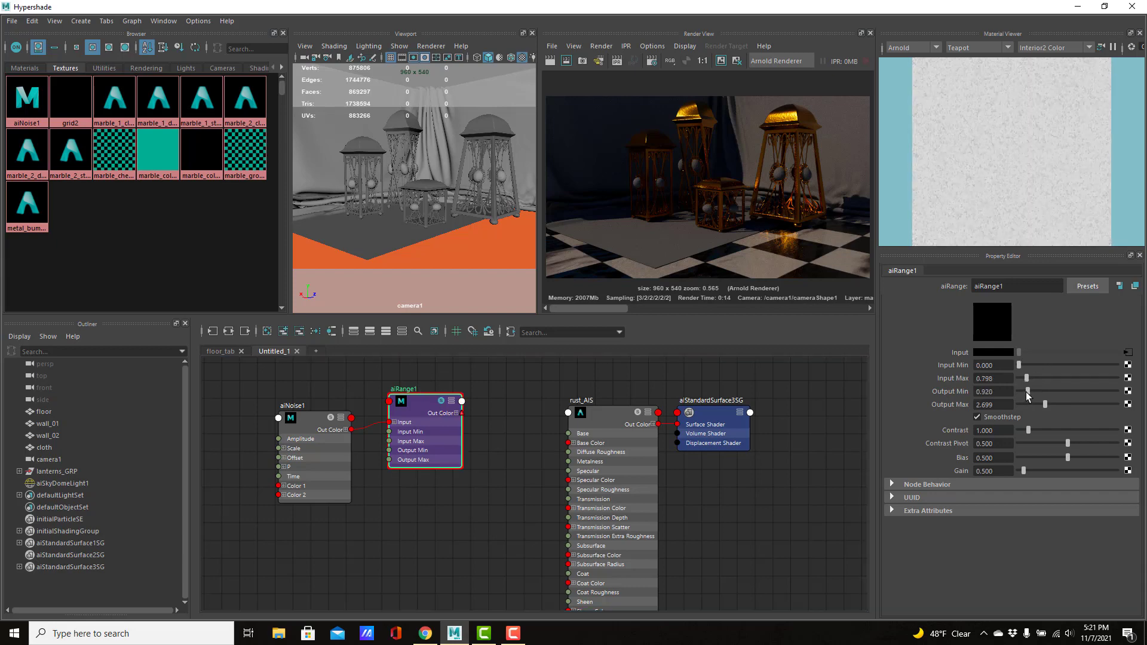
pyautogui.click(1024, 379)
pyautogui.moveTo(1026, 378); pyautogui.dragTo(1034, 377)
pyautogui.click(1046, 403)
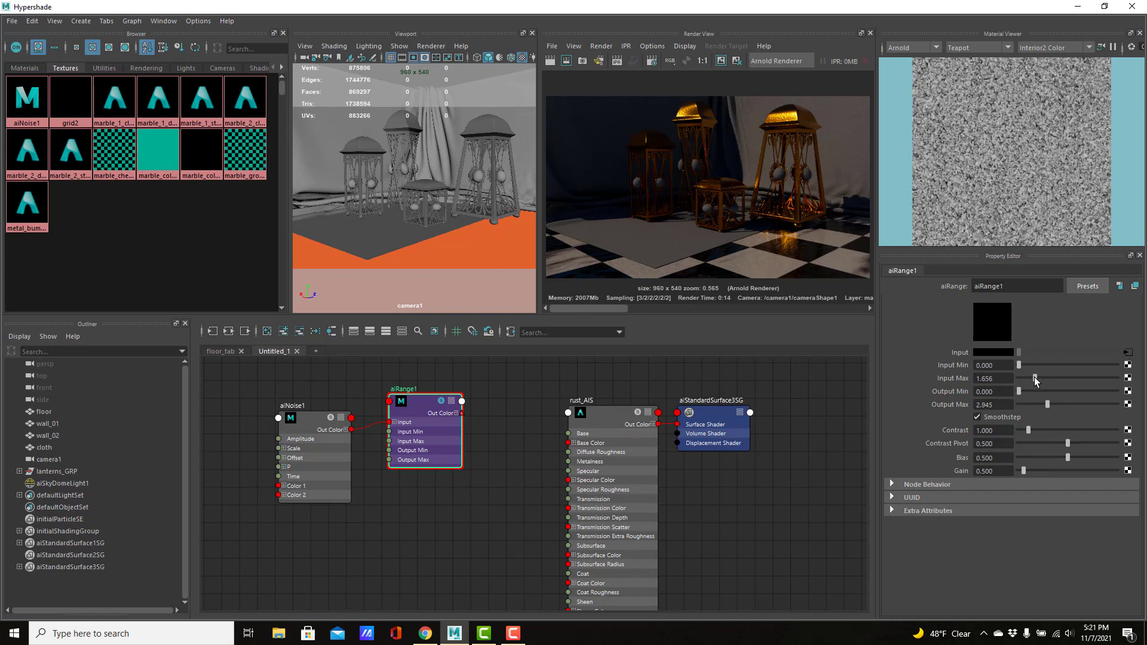
# - Rename the noise node as rust_dots_noise and the range node as rust_dots_range
pyautogui.click(412, 526)
pyautogui.doubleClick(297, 407)
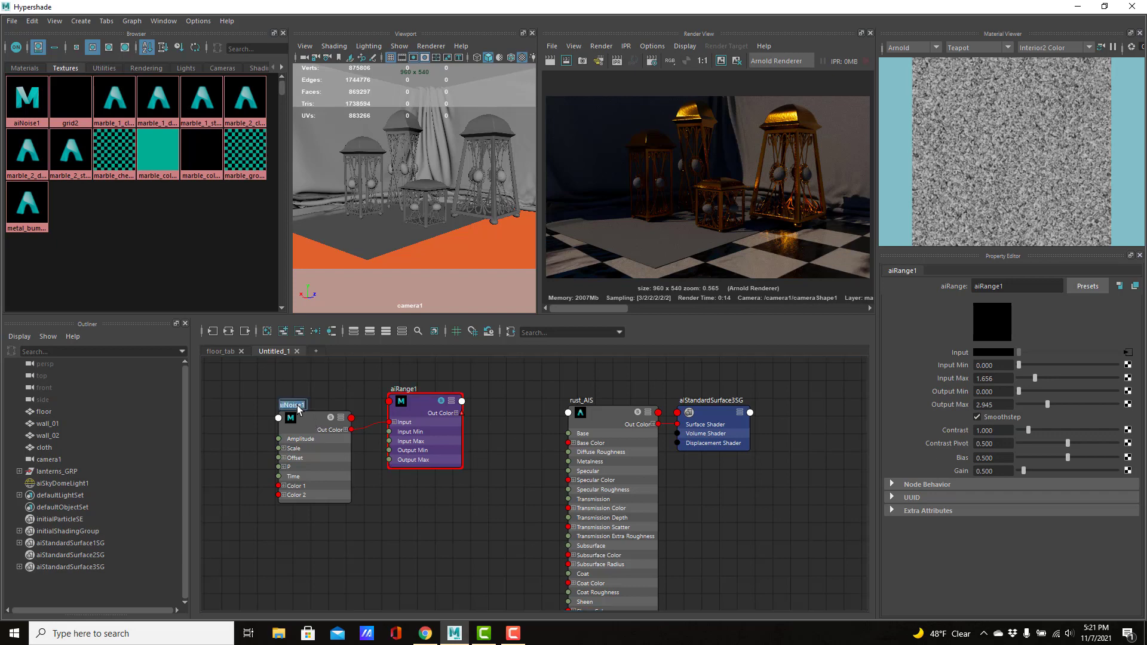
pyautogui.write('rust')
pyautogui.press('Return')
pyautogui.doubleClick(396, 388)
pyautogui.write('rust_dots_range')
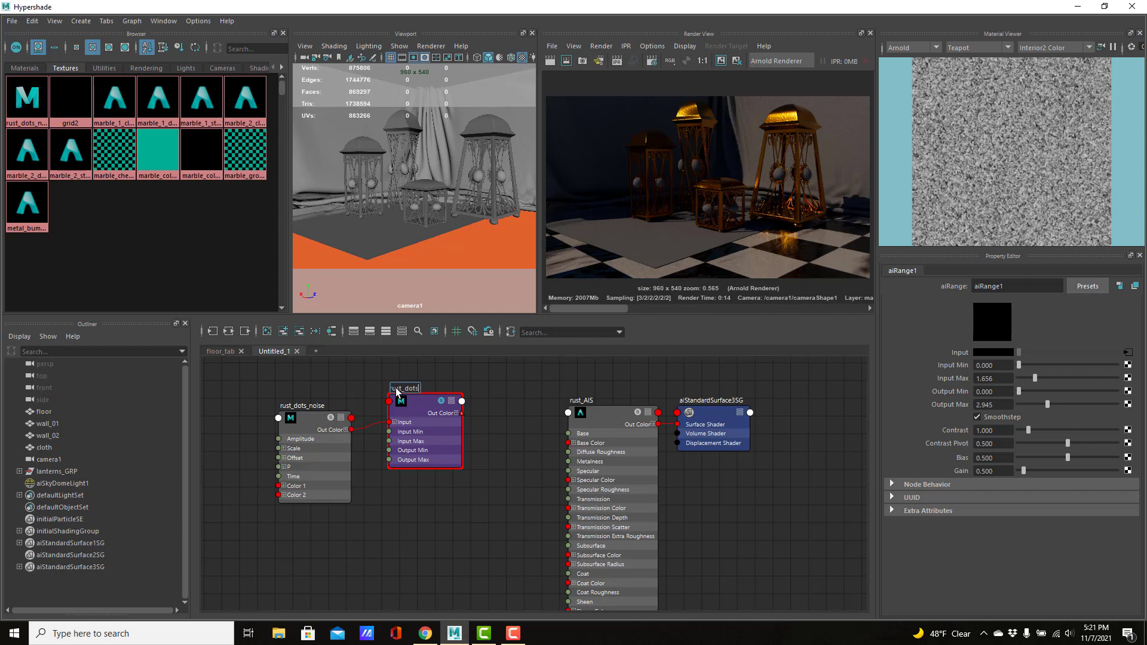
pyautogui.press('Return')
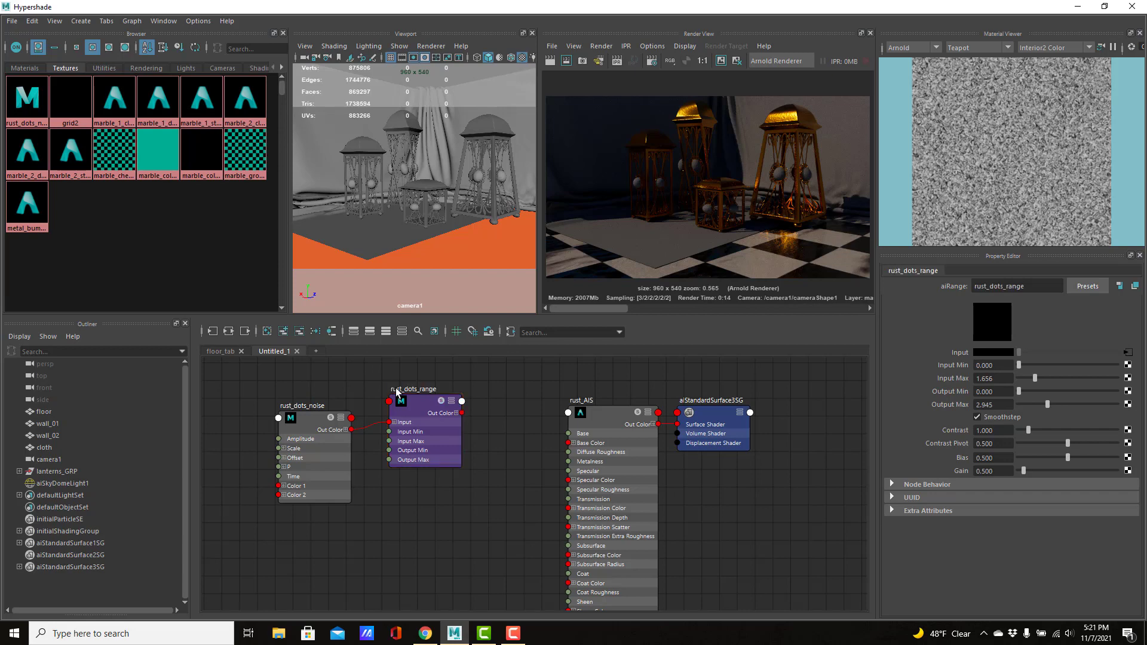
# - Add a second aiNoise node and place it below the rust_dots nodes
pyautogui.click(397, 537)
pyautogui.press('Tab')
pyautogui.write('aiNoi')
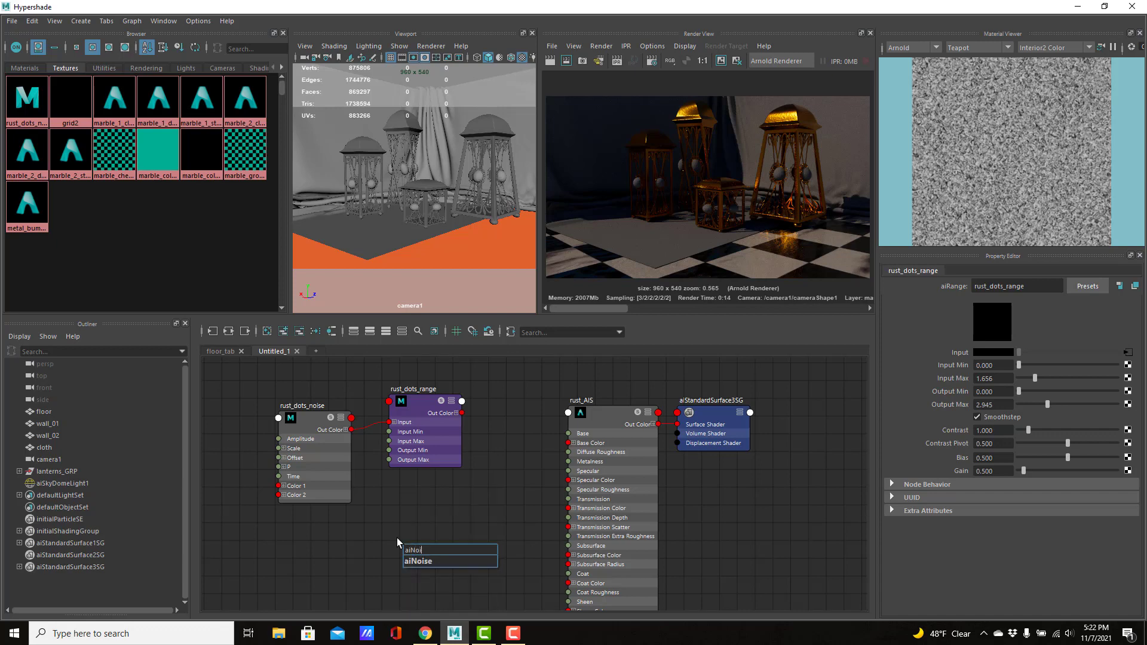
pyautogui.press('Down')
pyautogui.press('Return')
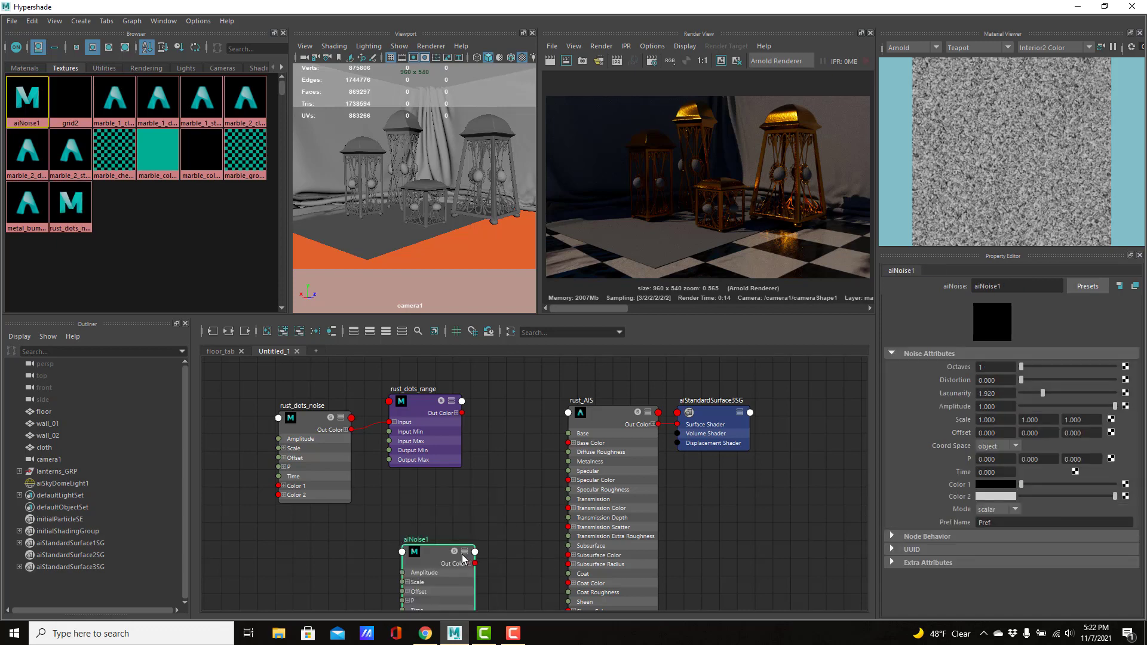
pyautogui.moveTo(463, 559); pyautogui.dragTo(440, 530)
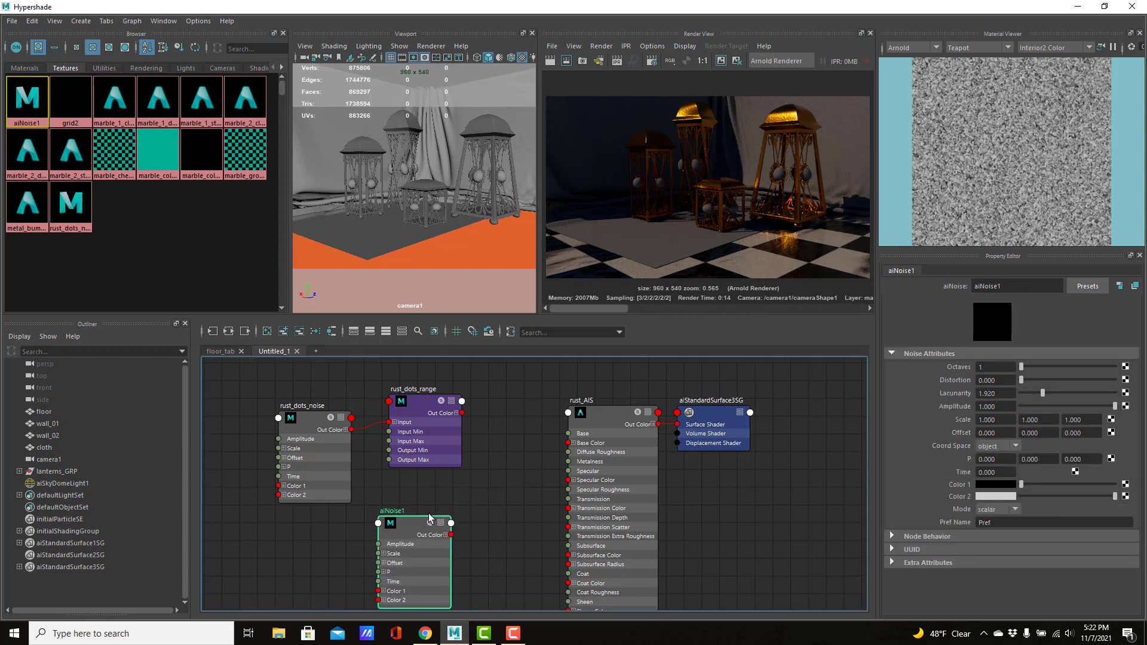
# - Set the second noise to 5 octaves with an X and Y scale of 4
pyautogui.moveTo(1021, 367); pyautogui.dragTo(1077, 366)
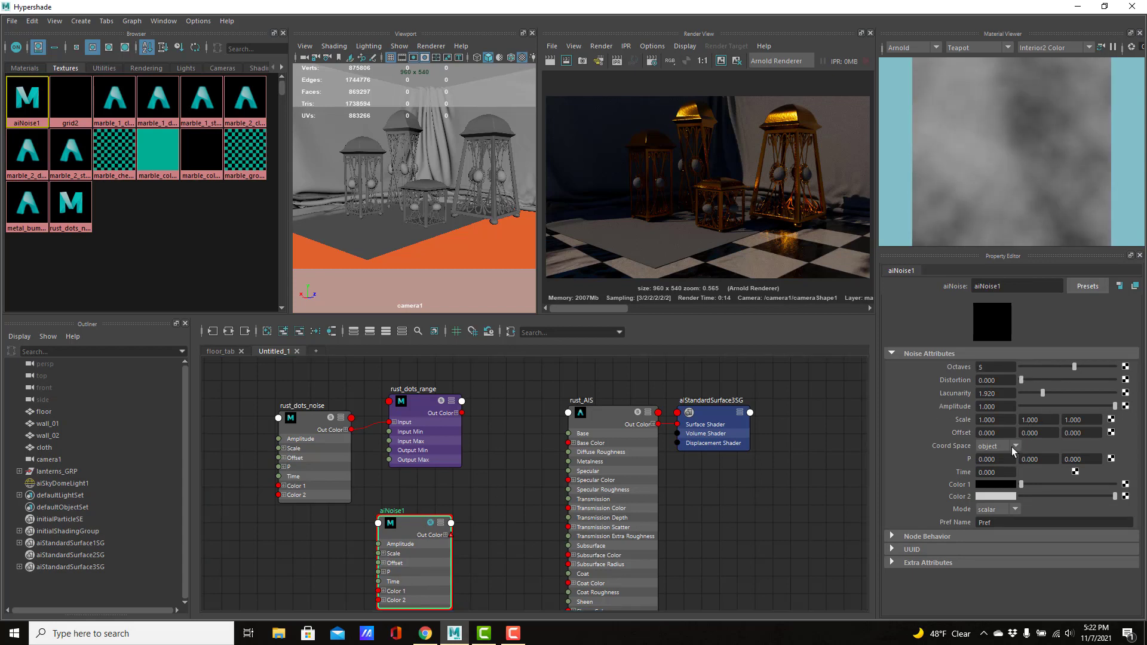
pyautogui.click(1007, 417)
pyautogui.write('4')
pyautogui.press('Tab')
pyautogui.write('4')
pyautogui.press('Tab')
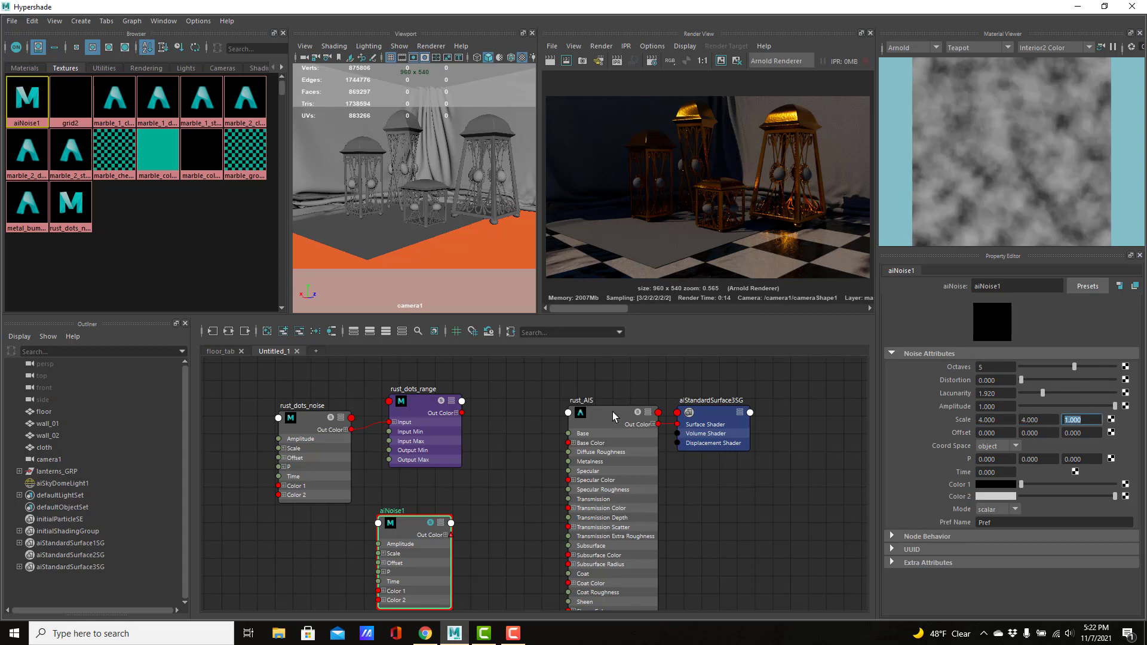
# - Place the second noise under rust_dots_noise and add an aiRange node beside it
pyautogui.moveTo(407, 522); pyautogui.dragTo(315, 519)
pyautogui.press('Tab')
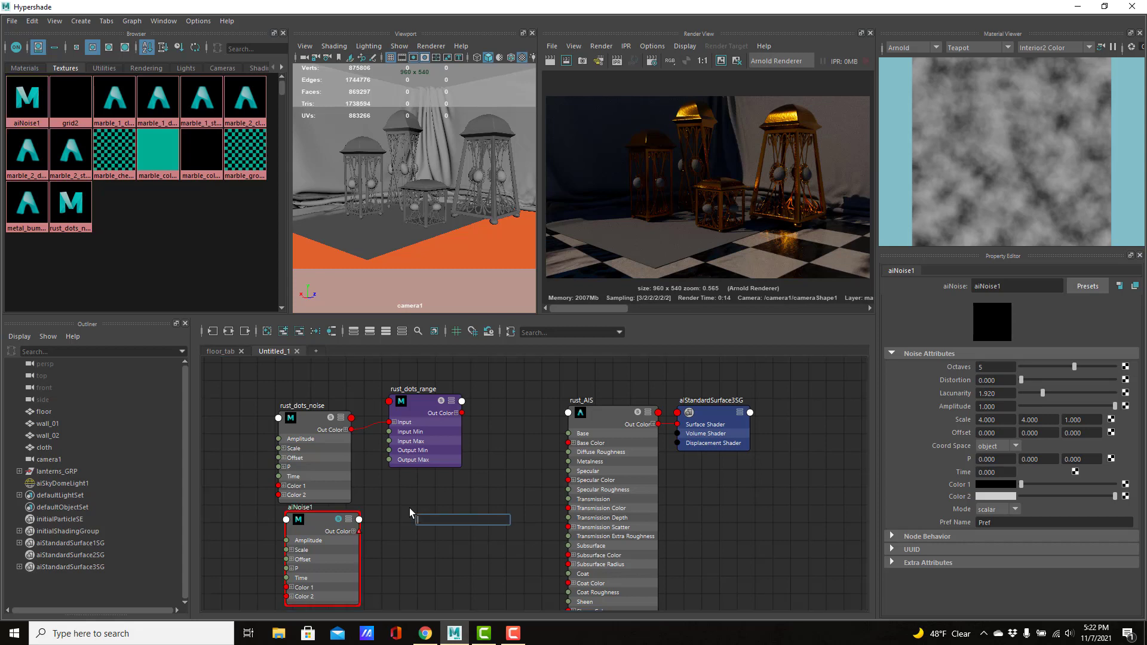
pyautogui.write('aira')
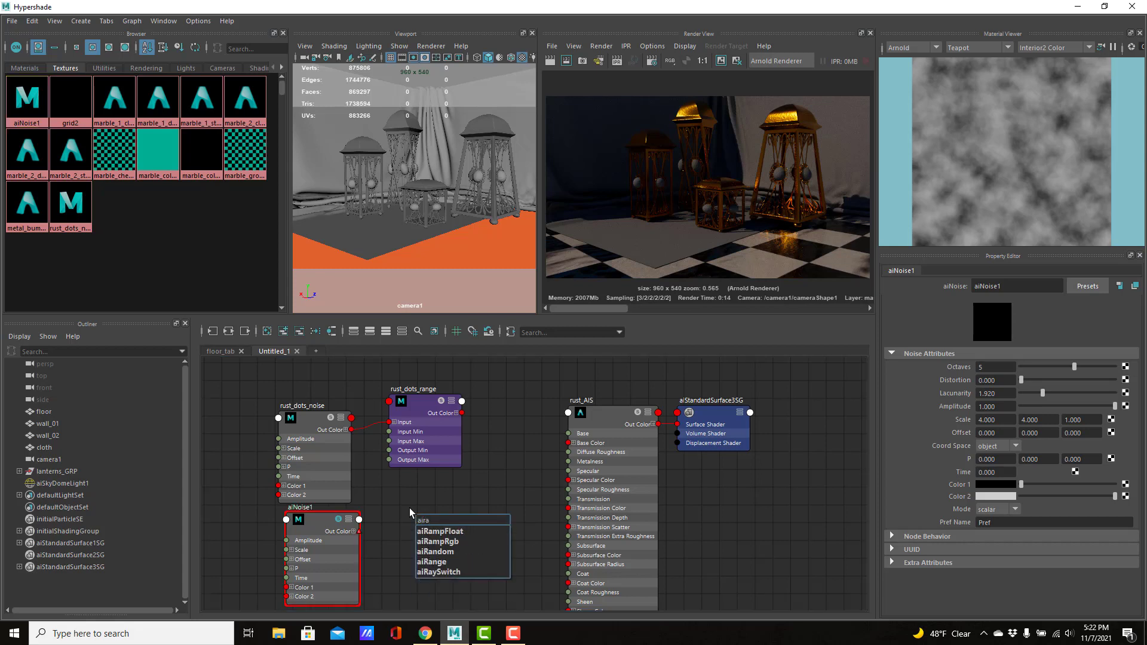
pyautogui.write('ng')
pyautogui.press('Return')
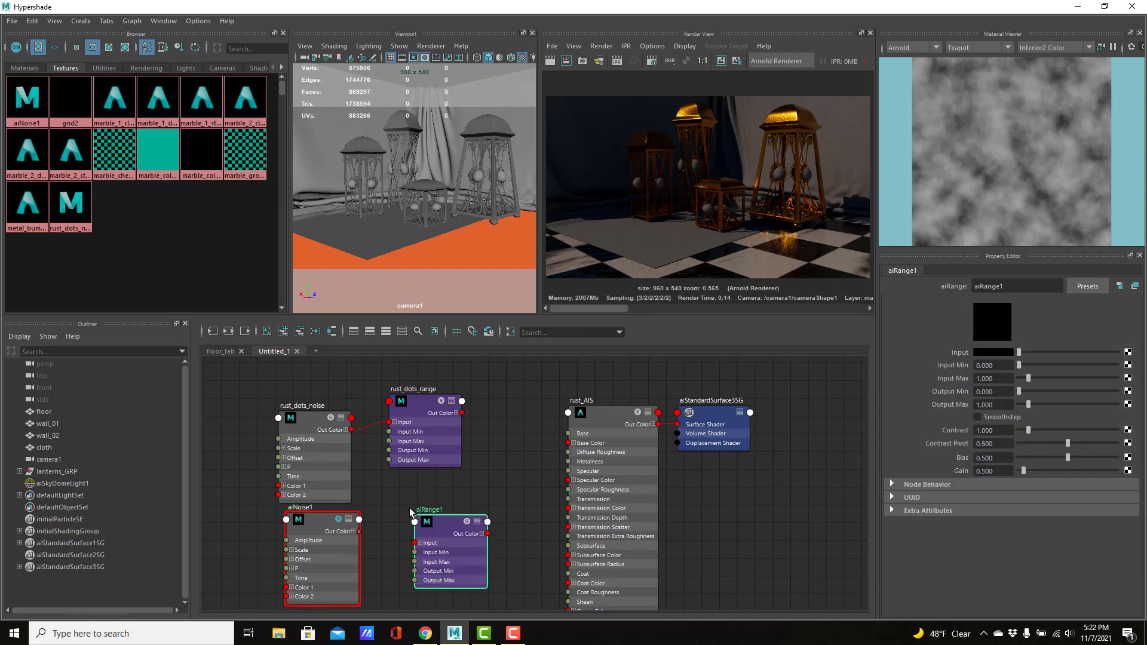
# - Connect the second noise's Out Color to the Input of the new range node
pyautogui.click(336, 519)
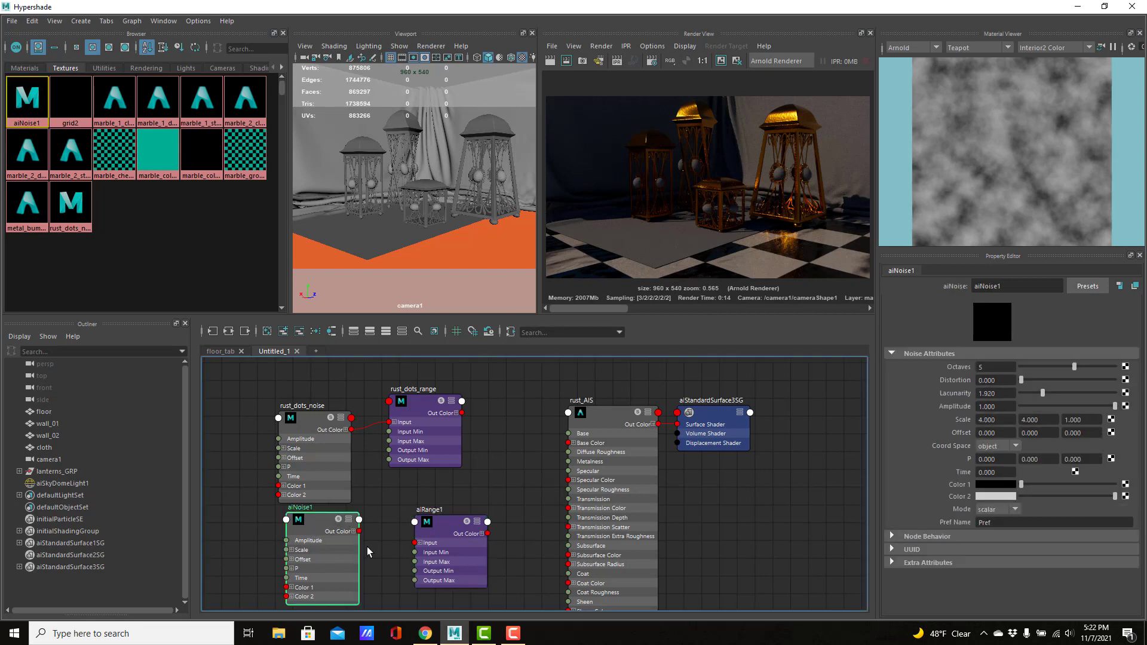
pyautogui.moveTo(359, 531); pyautogui.dragTo(420, 543)
pyautogui.click(446, 521)
# - Preview the new range node, enable Smoothstep and set Input Max to about 0.613 and Output Max to about 1.840
pyautogui.click(468, 522)
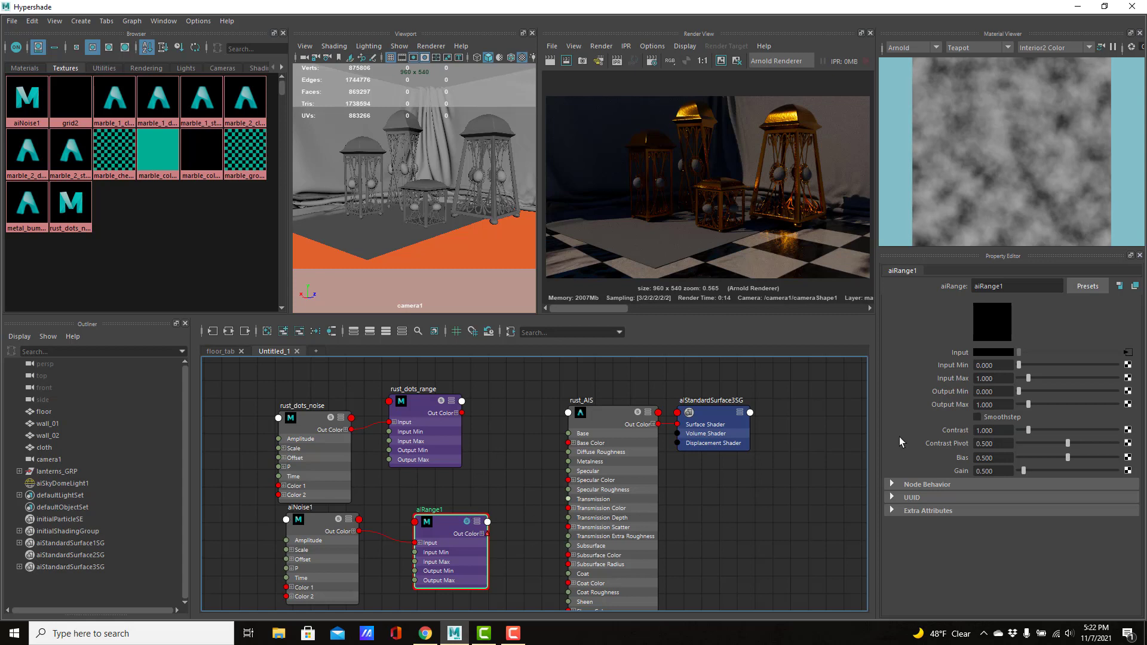
pyautogui.click(977, 417)
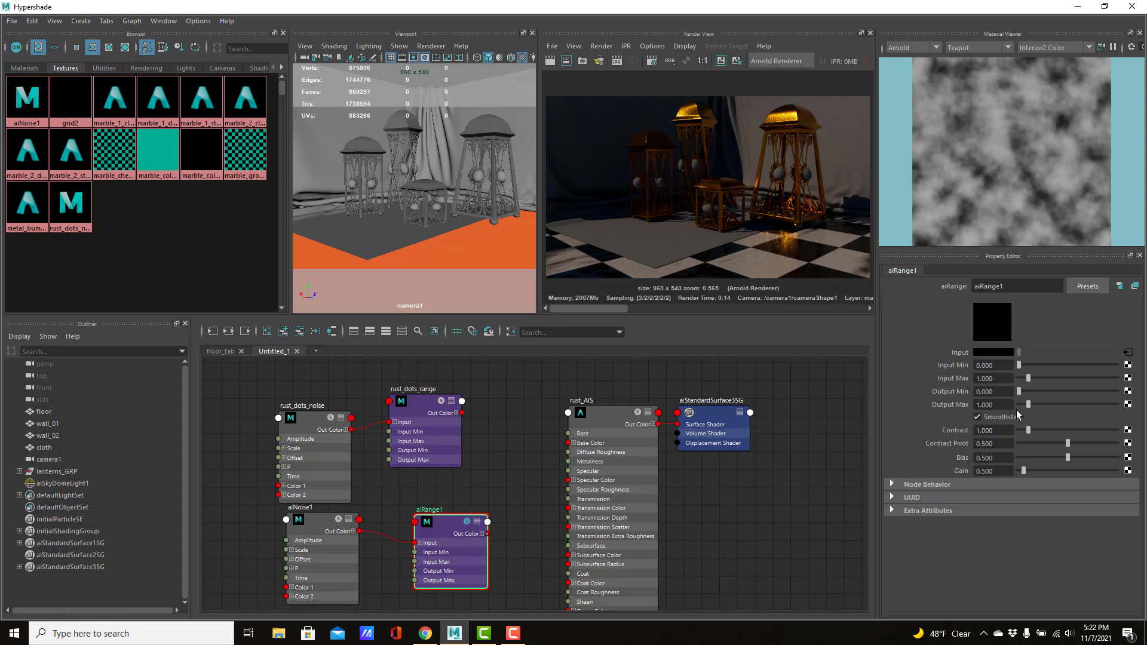
pyautogui.moveTo(1027, 405)
pyautogui.mouseDown()
pyautogui.moveTo(1024, 381)
pyautogui.moveTo(1037, 405)
pyautogui.mouseUp()
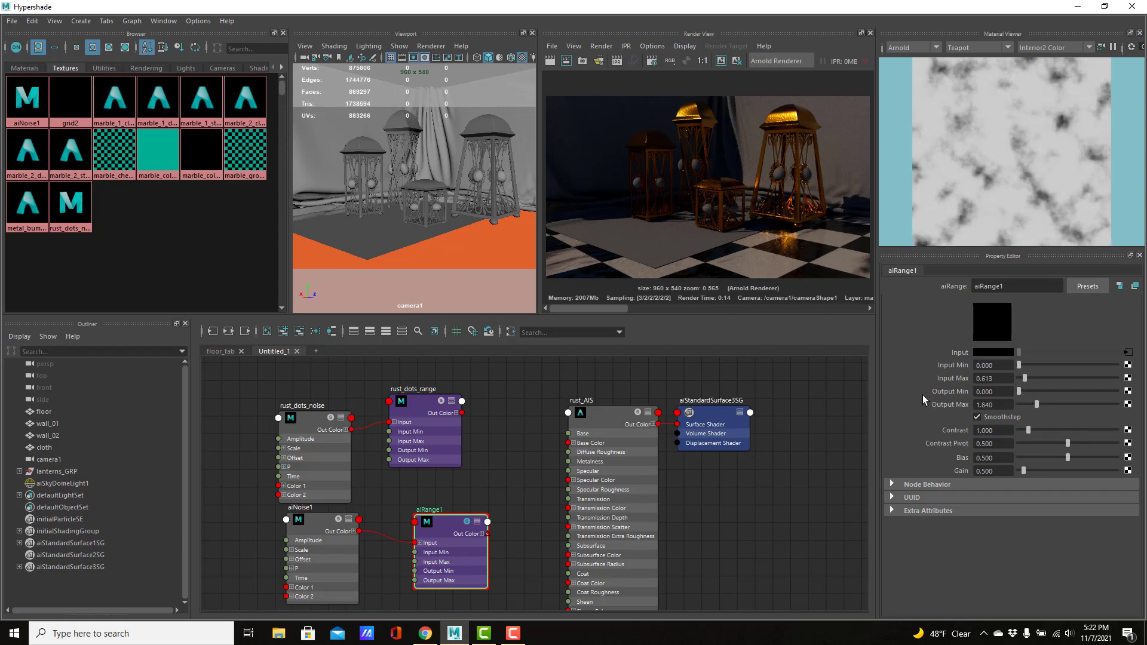
# - Rename the second noise as rust_clouds_noise and its range as rust_clouds_range, and align the range node under rust_dots_range
pyautogui.doubleClick(293, 507)
pyautogui.write('cust_cl')
pyautogui.write('ouds_noise')
pyautogui.doubleClick(431, 509)
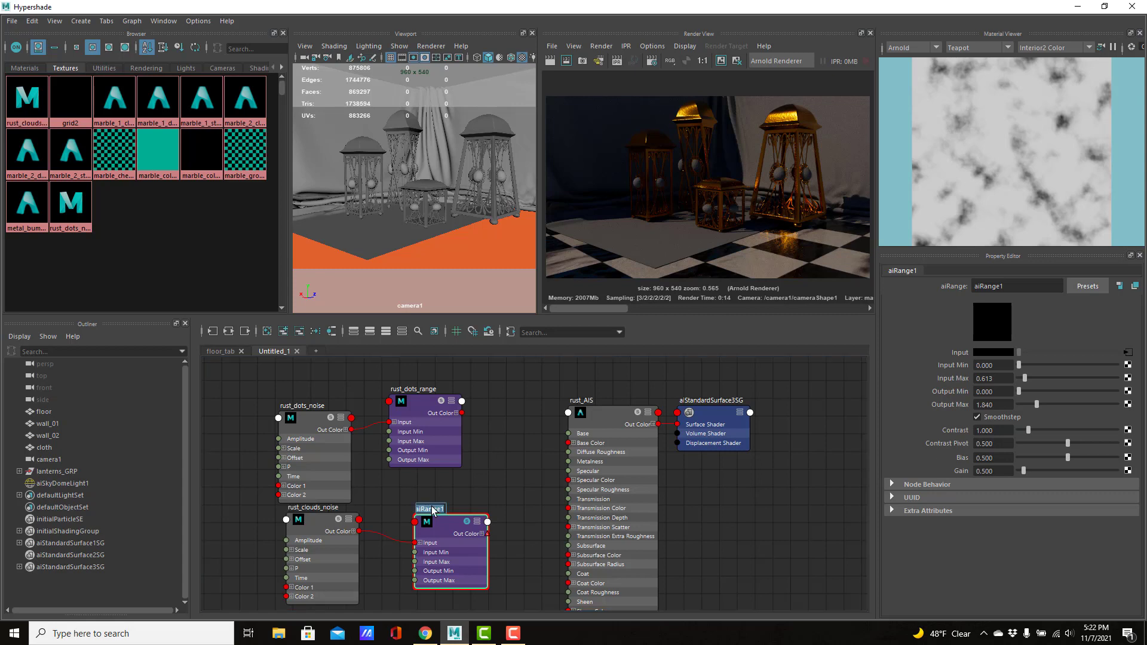
pyautogui.write('r')
pyautogui.write('ust_clouds_ran')
pyautogui.write('ge')
pyautogui.press('Return')
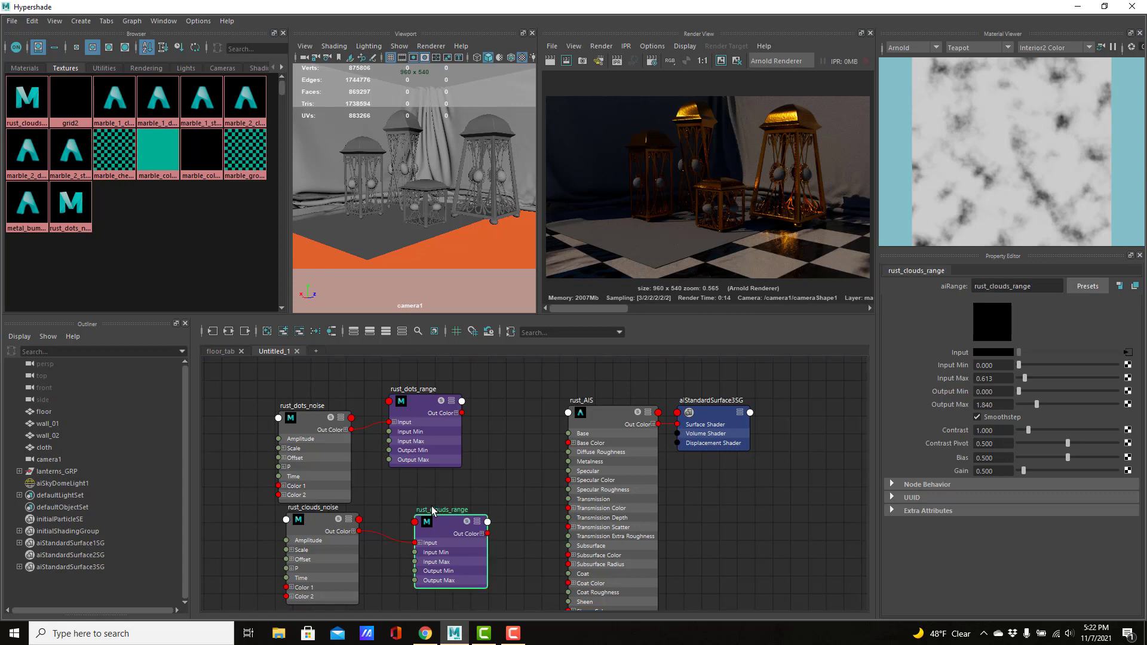
pyautogui.moveTo(451, 527); pyautogui.dragTo(432, 528)
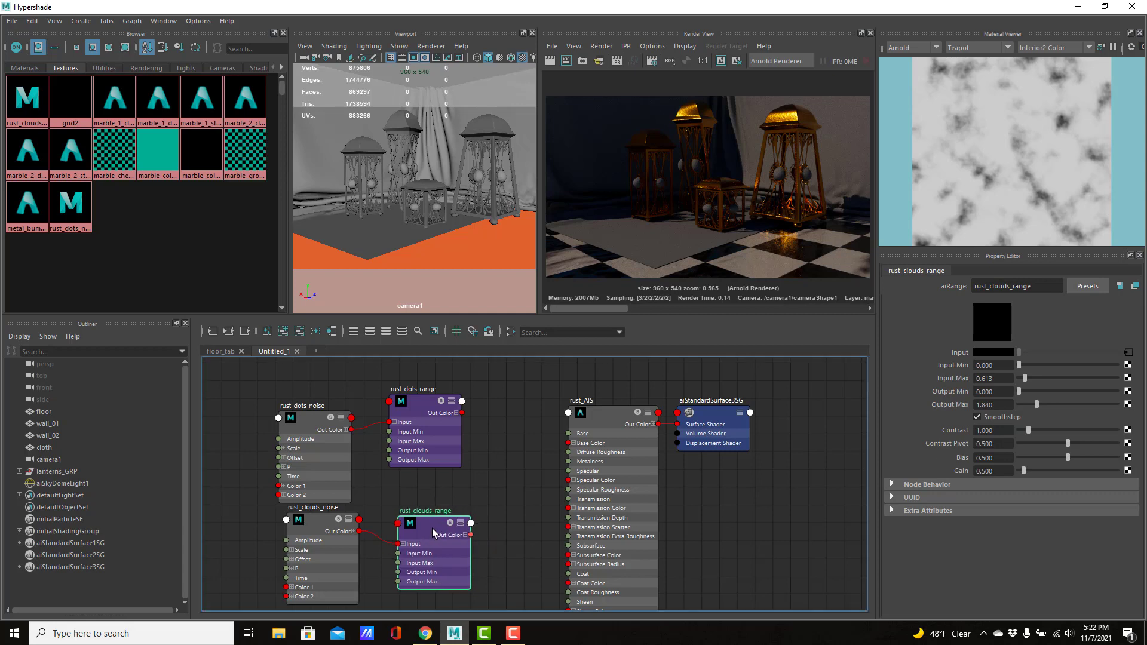
# - Move rust_AIS and its shading group farther from the range nodes and add an aiMultiply node in between
pyautogui.click(546, 435)
pyautogui.moveTo(618, 392); pyautogui.dragTo(755, 447)
pyautogui.click(519, 469)
pyautogui.press('Tab')
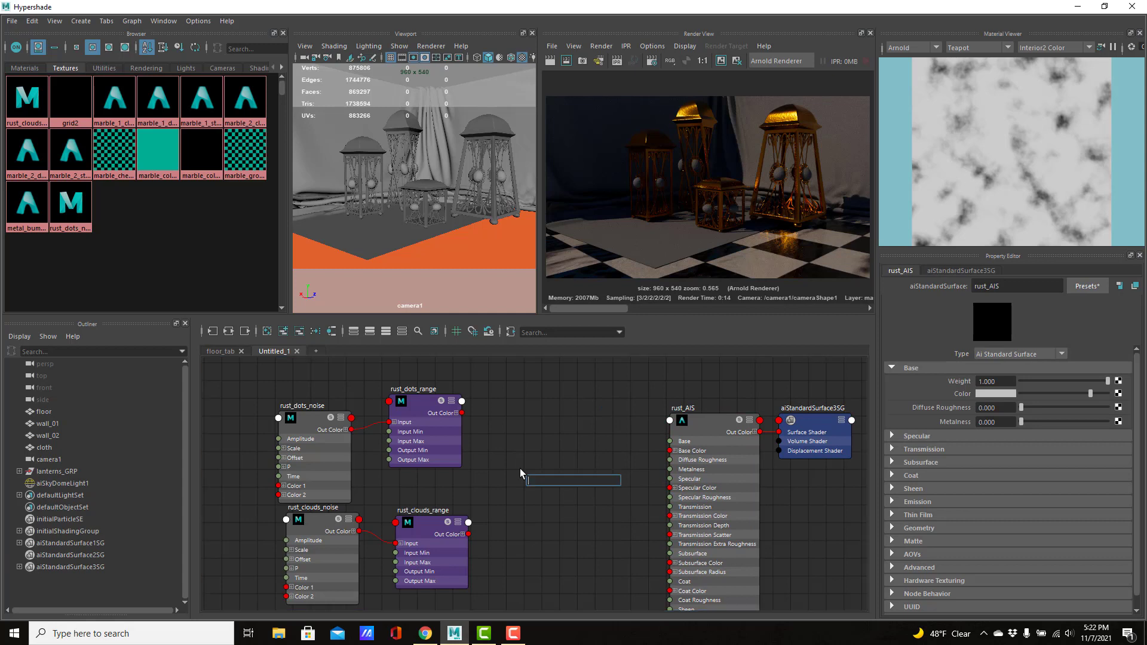
pyautogui.write('aimul')
pyautogui.press('Down')
pyautogui.press('Return')
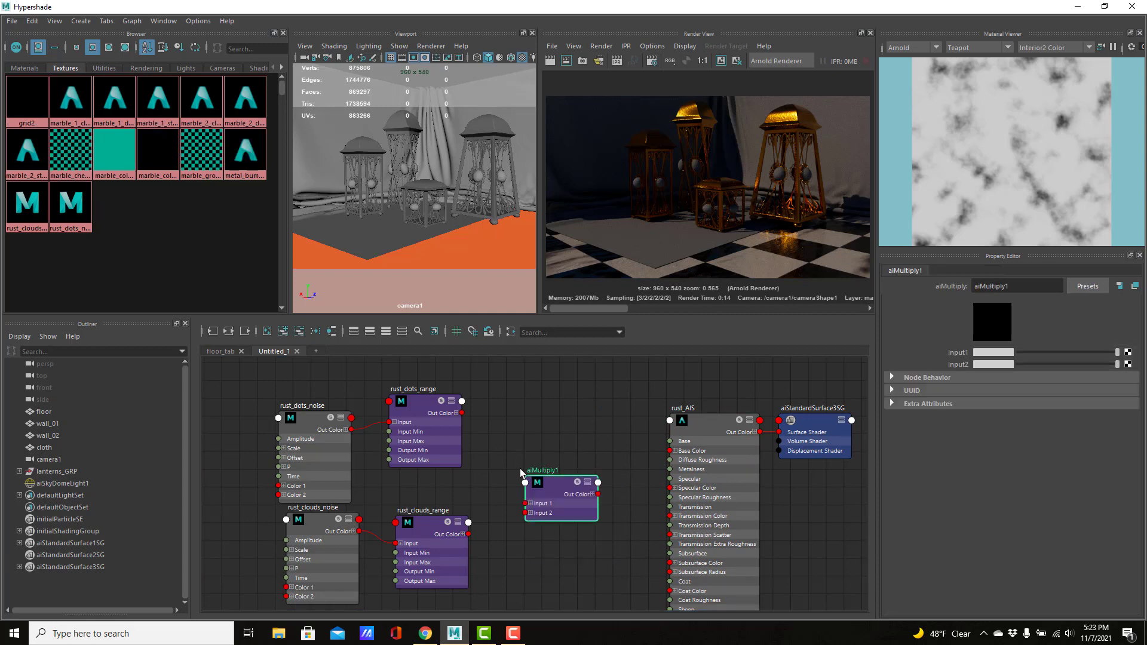
# - Connect rust_dots_range's Out Color to Input 1 and rust_clouds_range's Out Color to Input 2 of the multiply node
pyautogui.moveTo(463, 413); pyautogui.dragTo(526, 503)
pyautogui.moveTo(508, 533); pyautogui.dragTo(527, 505)
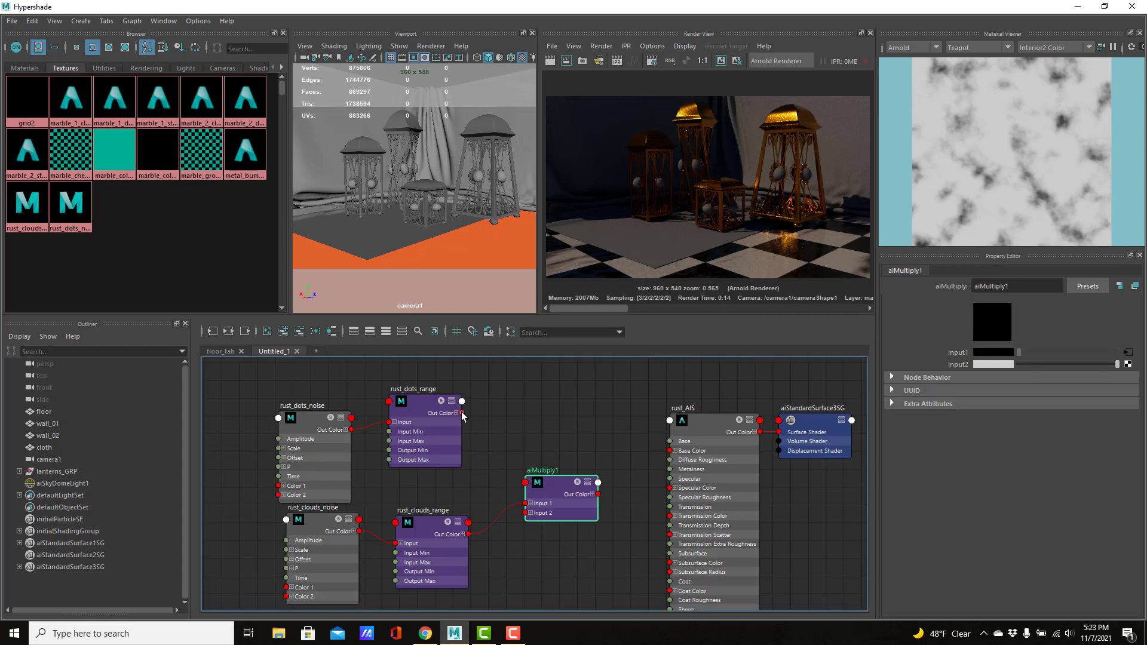
pyautogui.moveTo(462, 413); pyautogui.dragTo(526, 503)
pyautogui.moveTo(469, 534); pyautogui.dragTo(528, 513)
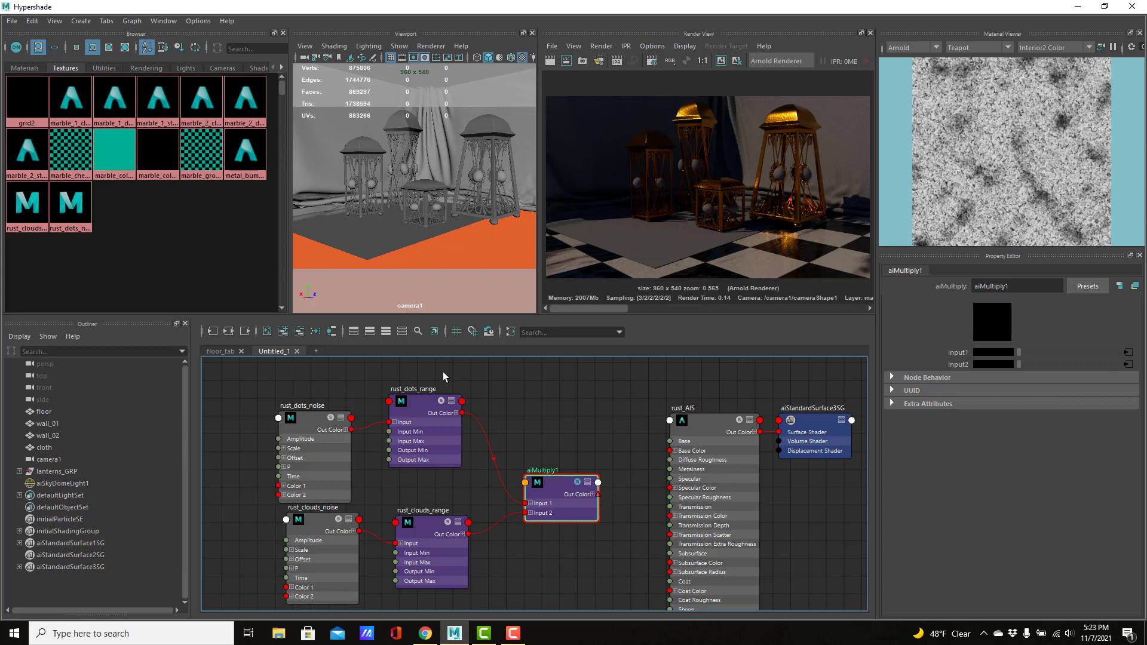
# - Shift the noise, range and multiply nodes away from rust_AIS and add a ramp texture node in the gap
pyautogui.moveTo(244, 376); pyautogui.dragTo(546, 578)
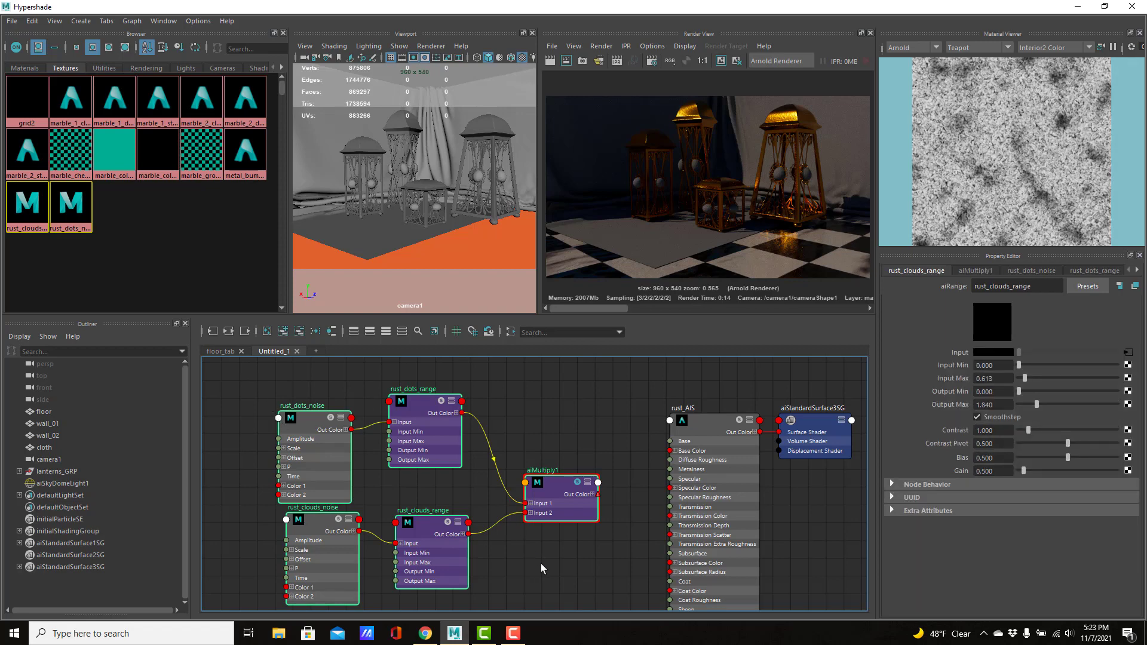
pyautogui.moveTo(550, 488); pyautogui.dragTo(480, 482)
pyautogui.click(565, 419)
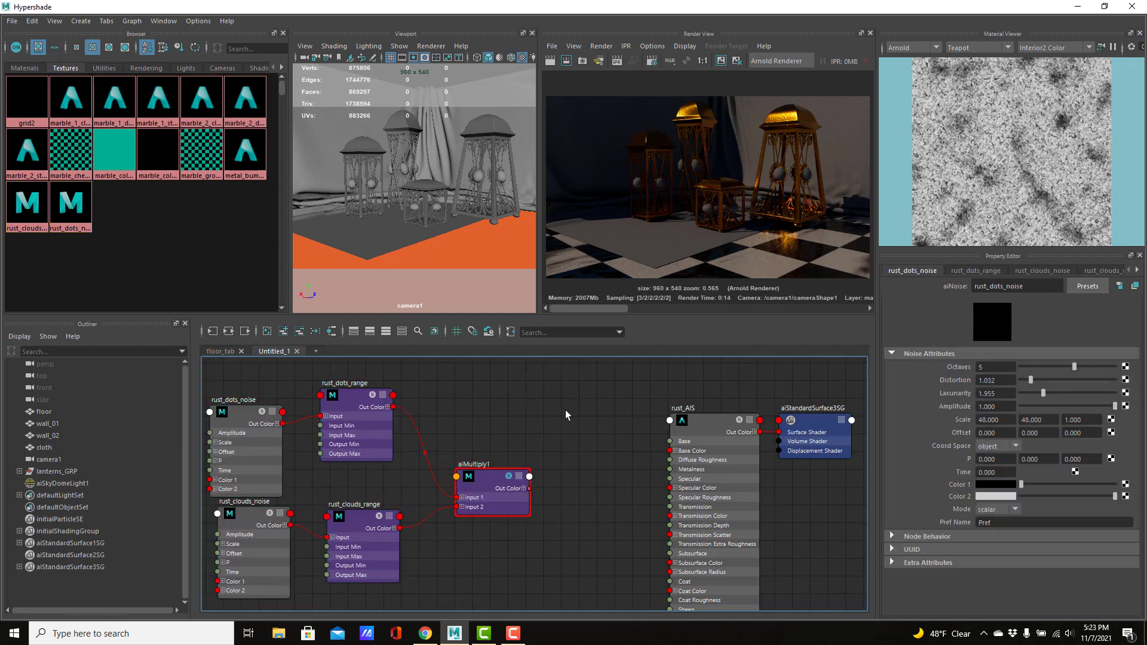
pyautogui.press('Tab')
pyautogui.write('ramp')
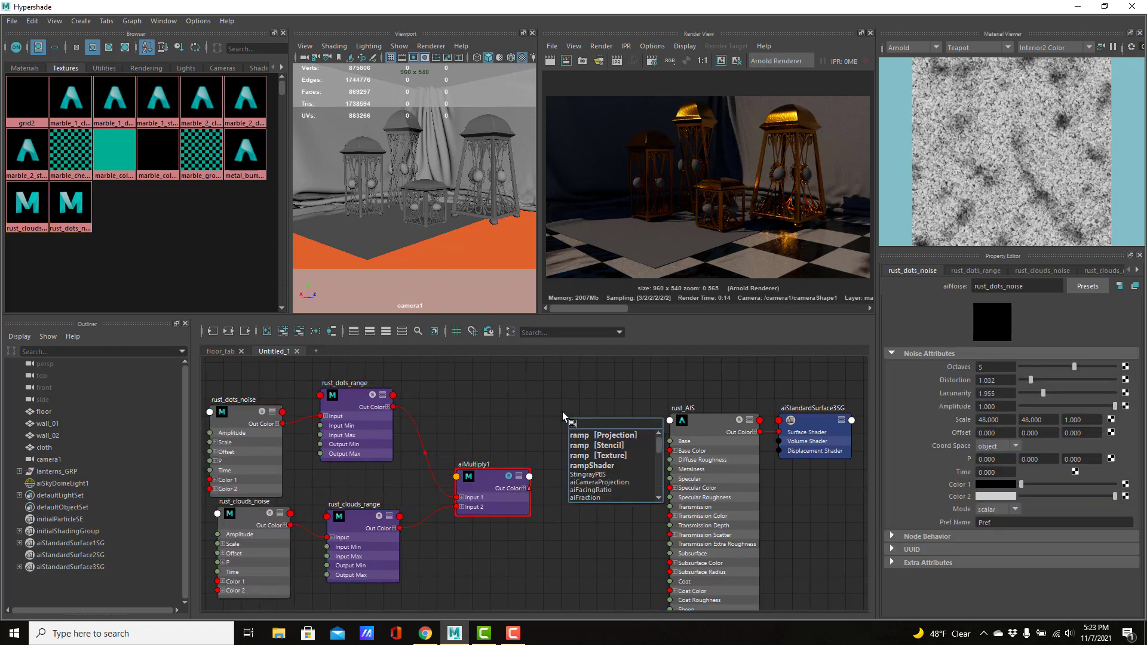
pyautogui.press('Down')
pyautogui.press('Down')
pyautogui.press('Down')
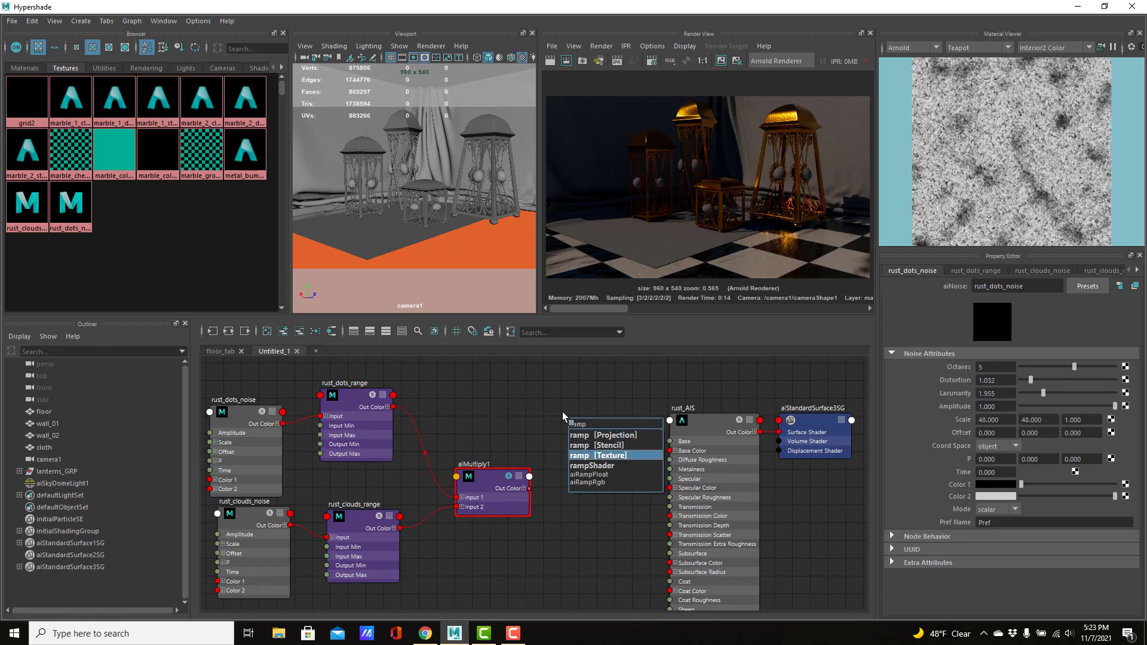
pyautogui.press('Return')
# - Make room before rust_AIS, delete the ramp's place2dTexture node and place the ramp next to aiMultiply1
pyautogui.moveTo(736, 391); pyautogui.dragTo(804, 432)
pyautogui.moveTo(620, 389); pyautogui.dragTo(672, 474)
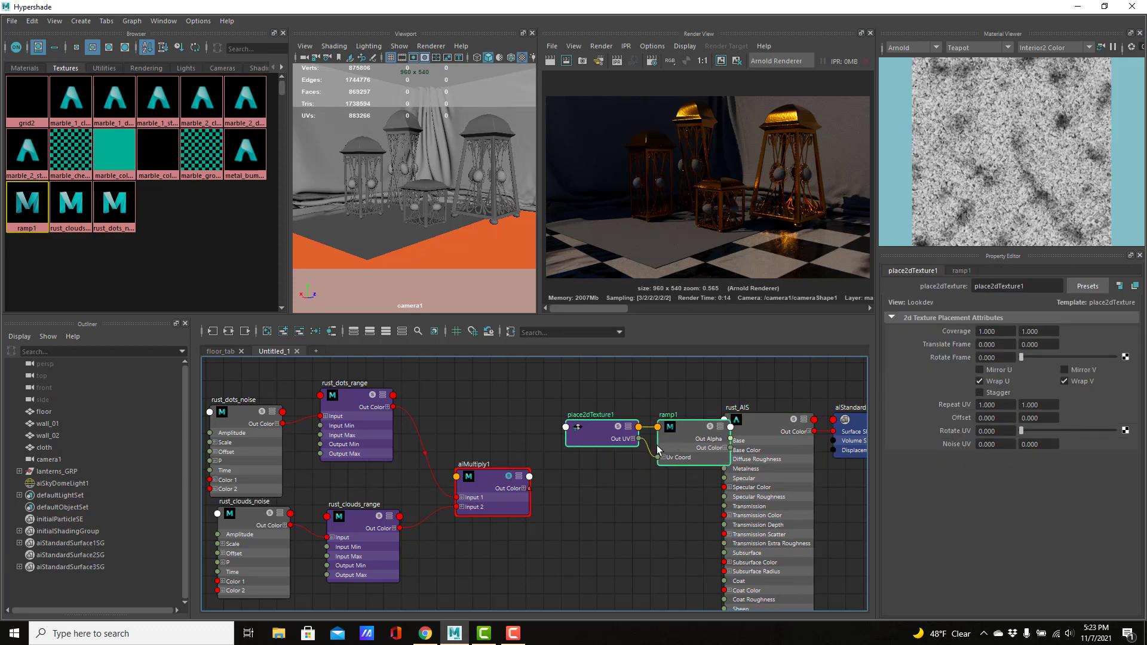
pyautogui.moveTo(680, 433); pyautogui.dragTo(621, 480)
pyautogui.click(578, 427)
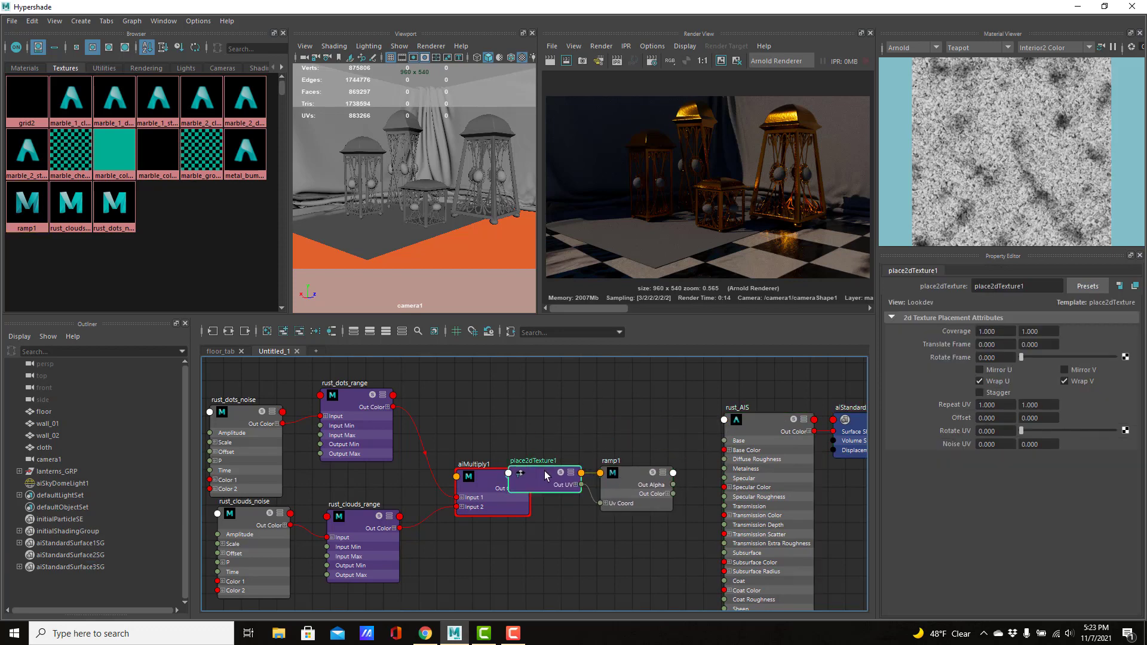
pyautogui.press('Delete')
pyautogui.moveTo(628, 486); pyautogui.dragTo(593, 460)
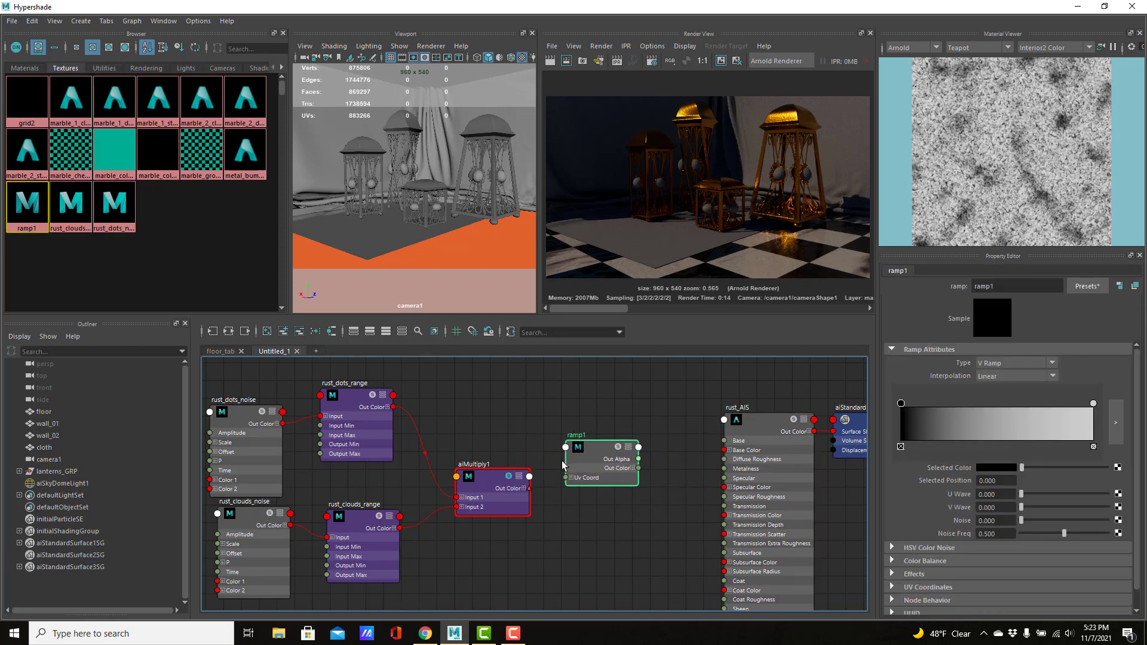
# - Connect aiMultiply1's Out Color R to the ramp's V Coord
pyautogui.scroll(2, 536, 489)
pyautogui.click(514, 476)
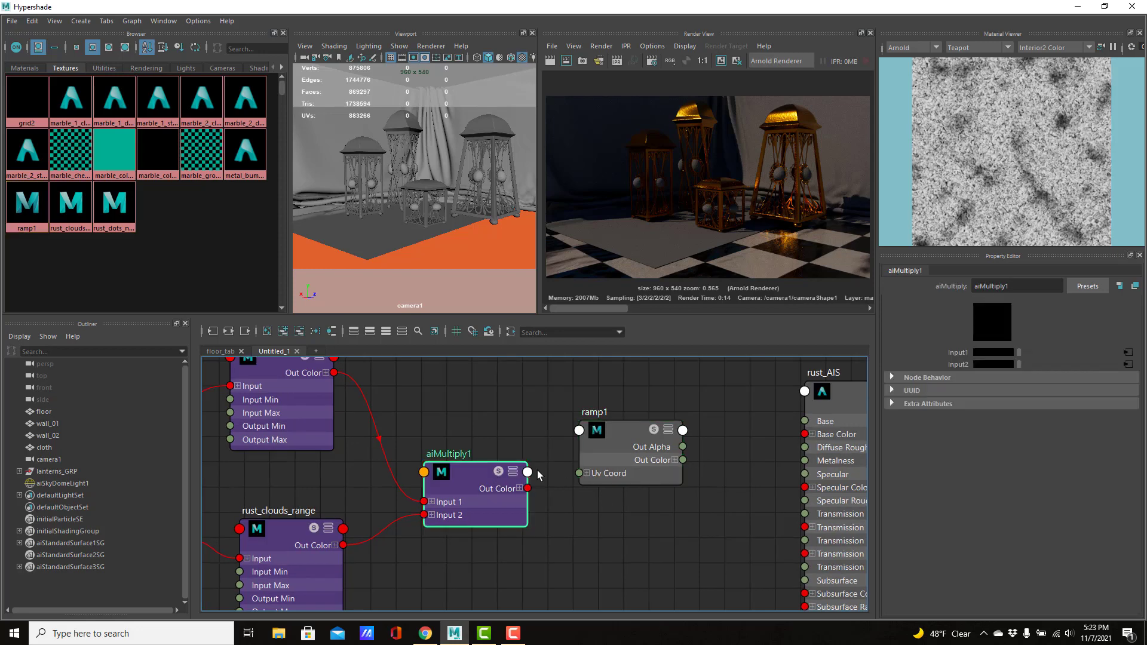
pyautogui.click(587, 473)
pyautogui.click(519, 488)
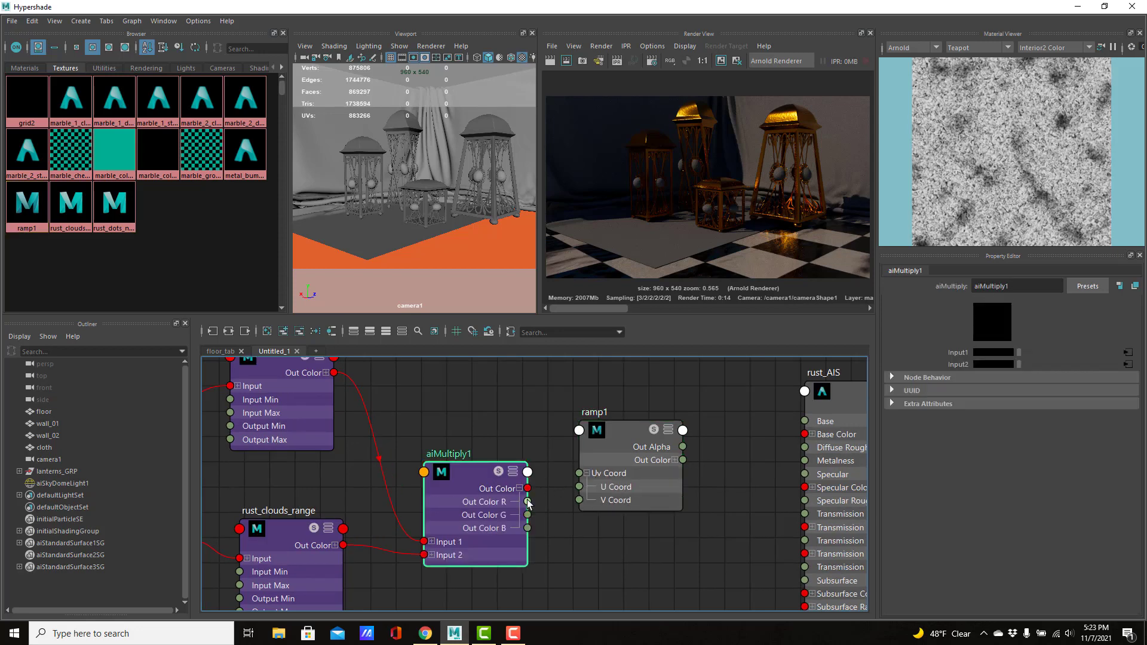
pyautogui.moveTo(527, 502); pyautogui.dragTo(579, 500)
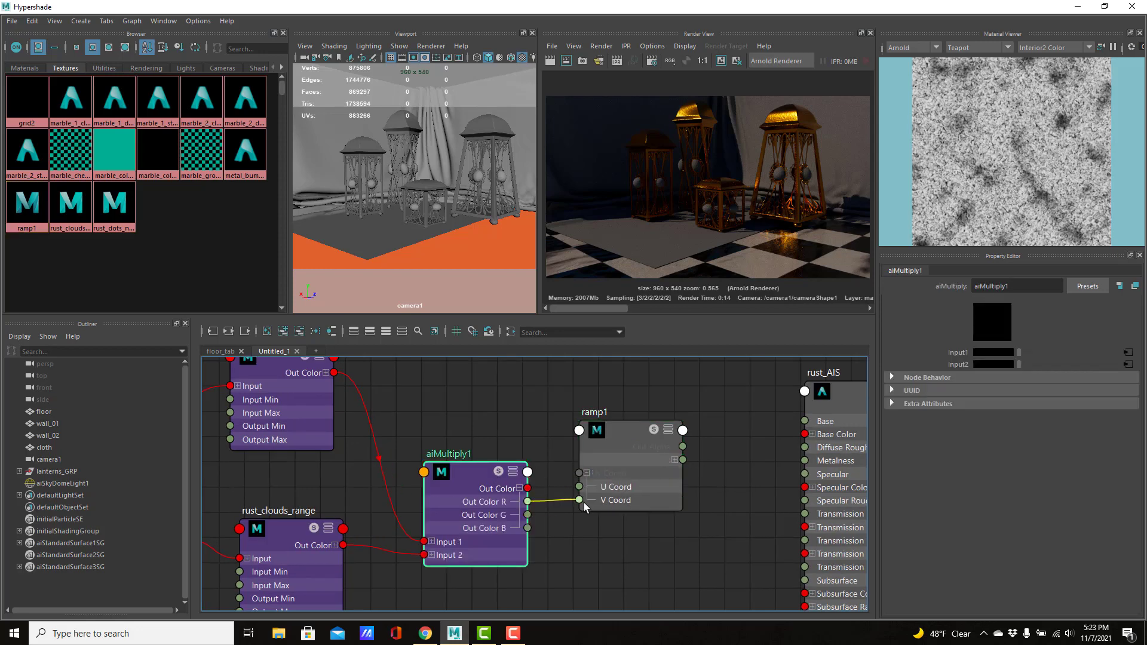
# - Preview the ramp node and change its black starting color to a dark green
pyautogui.click(608, 457)
pyautogui.click(654, 430)
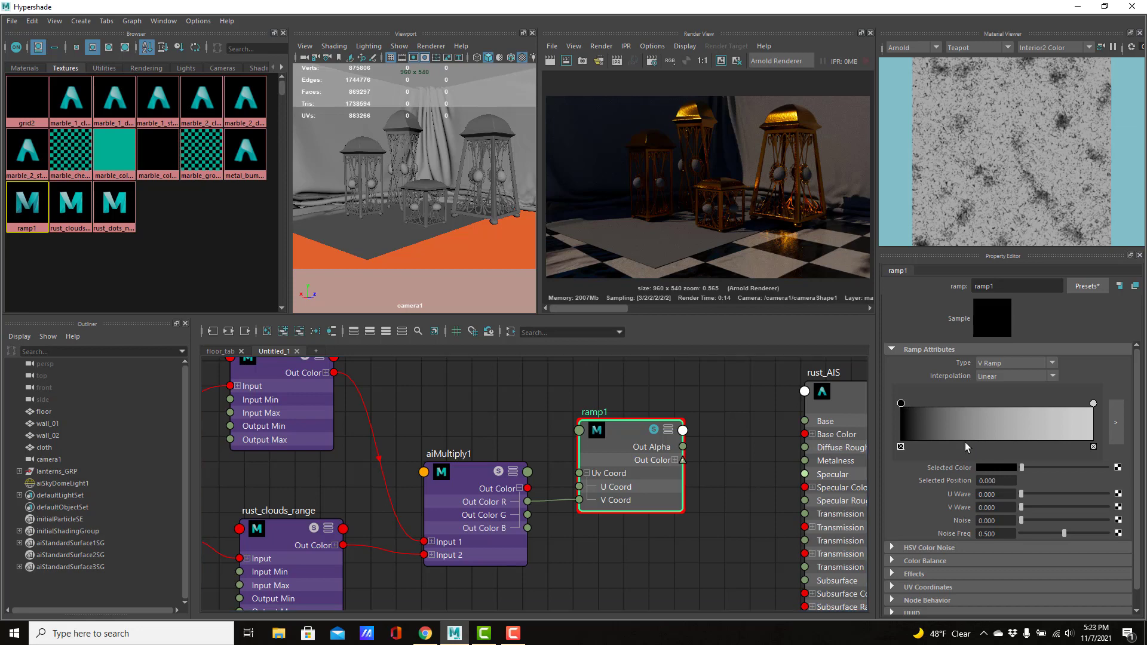
pyautogui.click(993, 469)
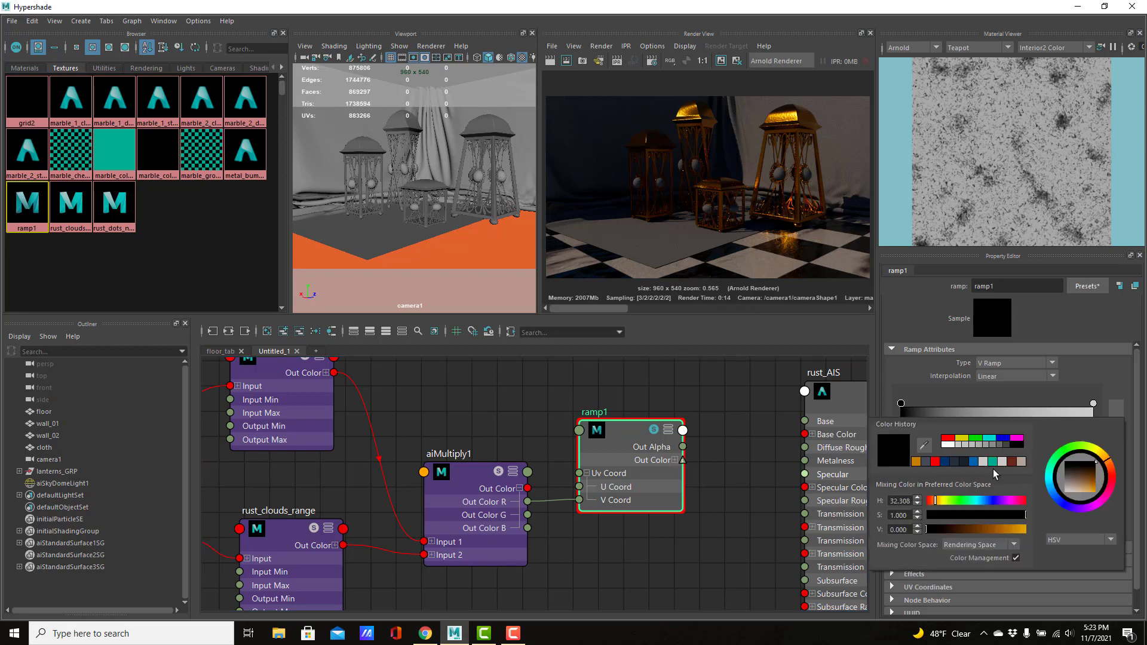
pyautogui.moveTo(937, 503); pyautogui.dragTo(994, 517)
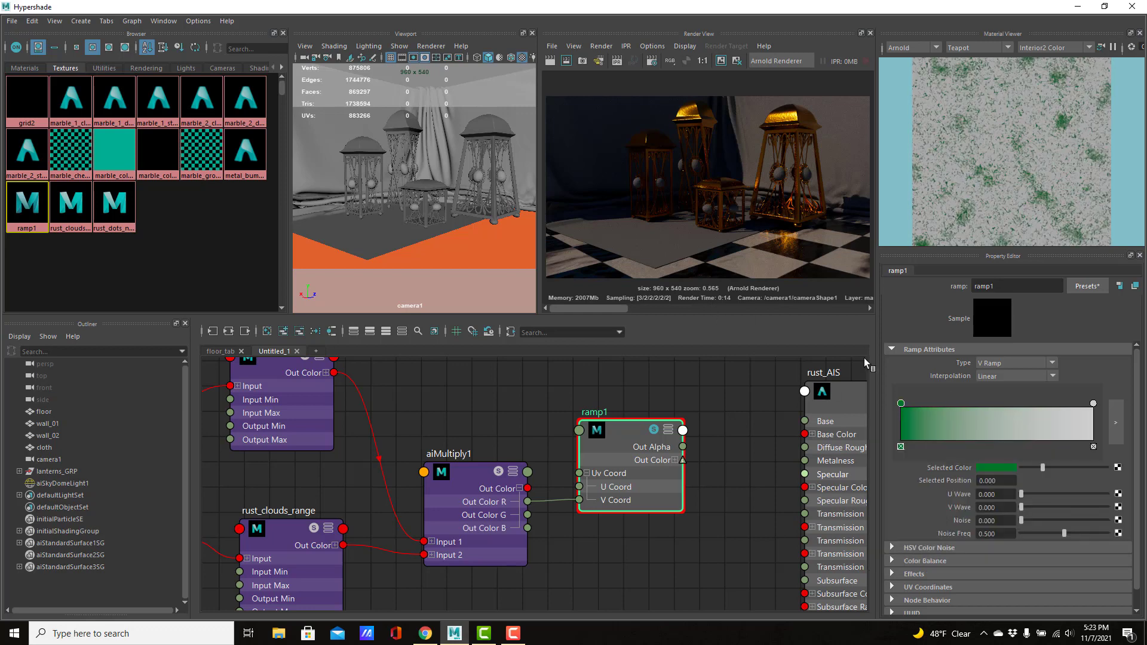
# - Add a ramp color stop at position 0.752 and give it the teal from the color history
pyautogui.click(1093, 404)
pyautogui.click(1045, 425)
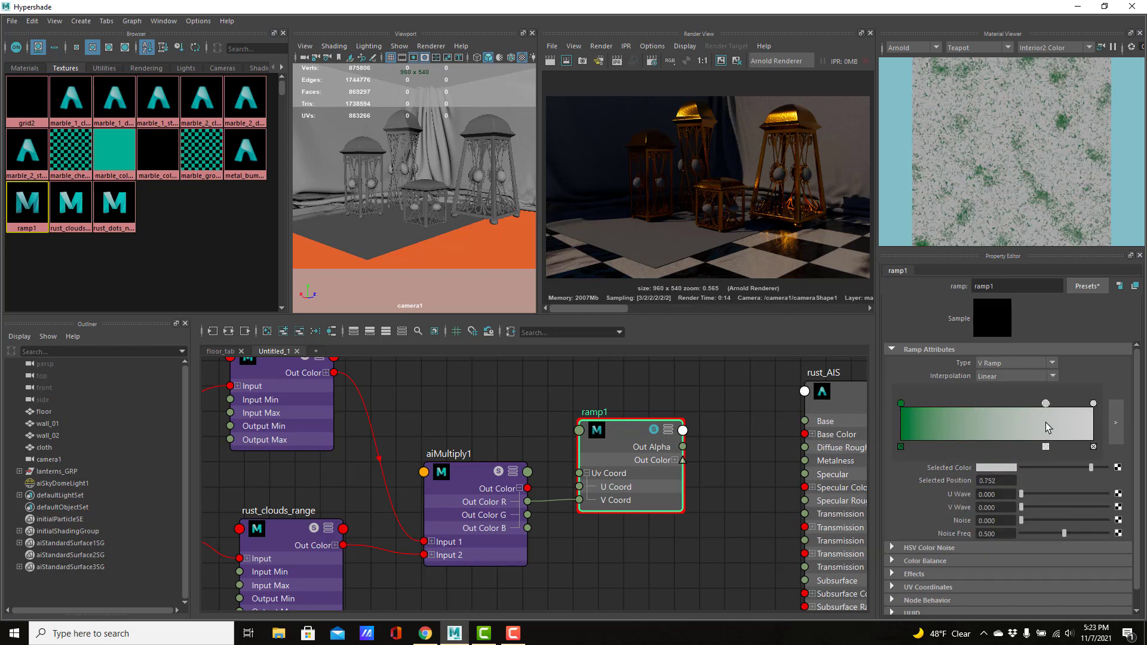
pyautogui.click(1005, 467)
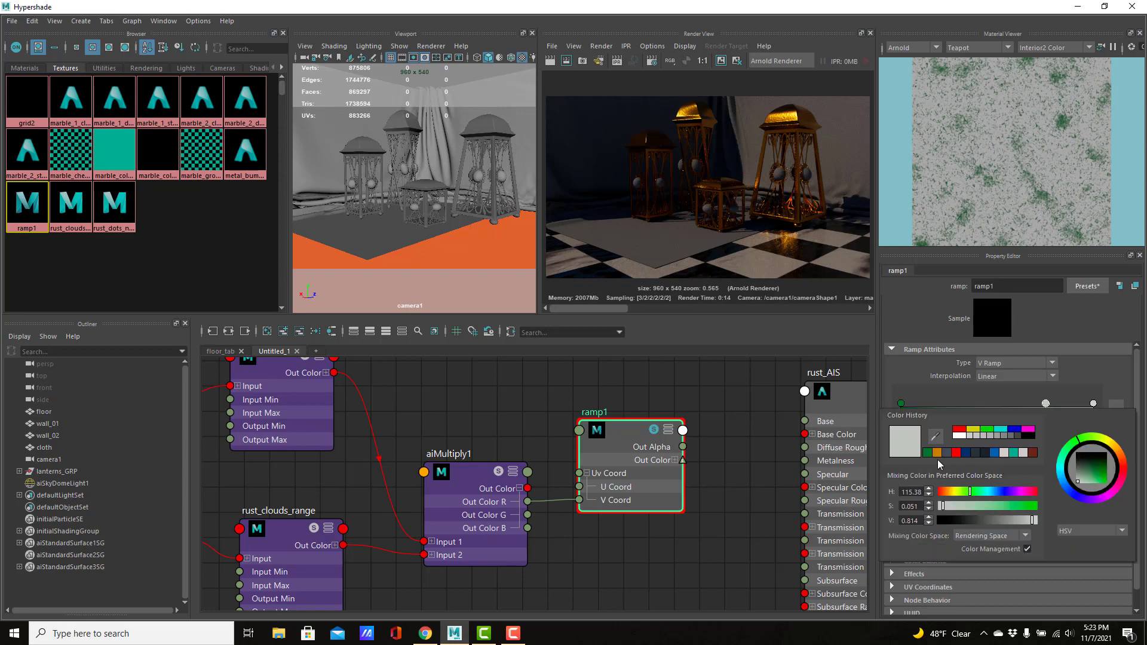
pyautogui.click(1014, 452)
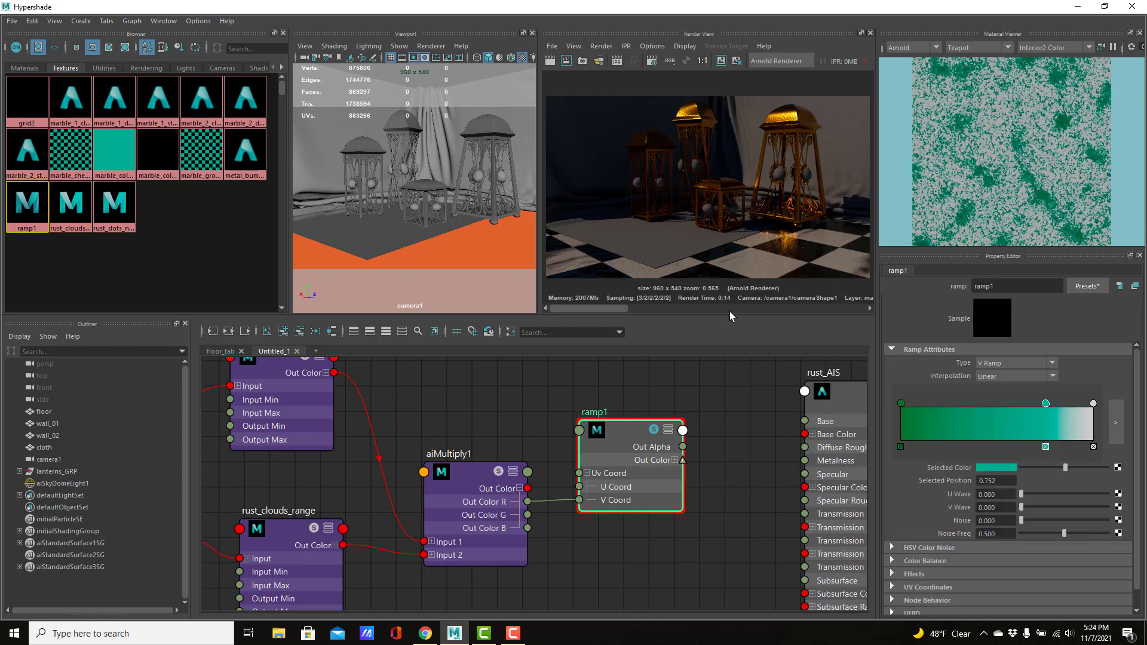
# - Add another ramp stop at position 0.099 and darken it to a near-black green
pyautogui.click(927, 421)
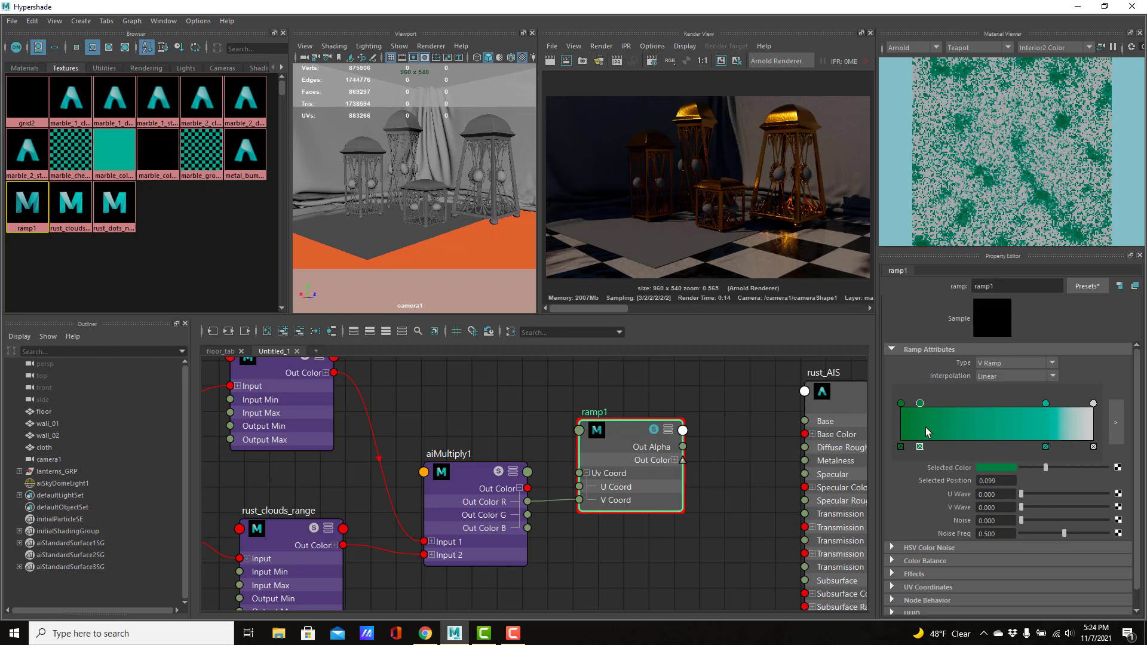
pyautogui.click(987, 467)
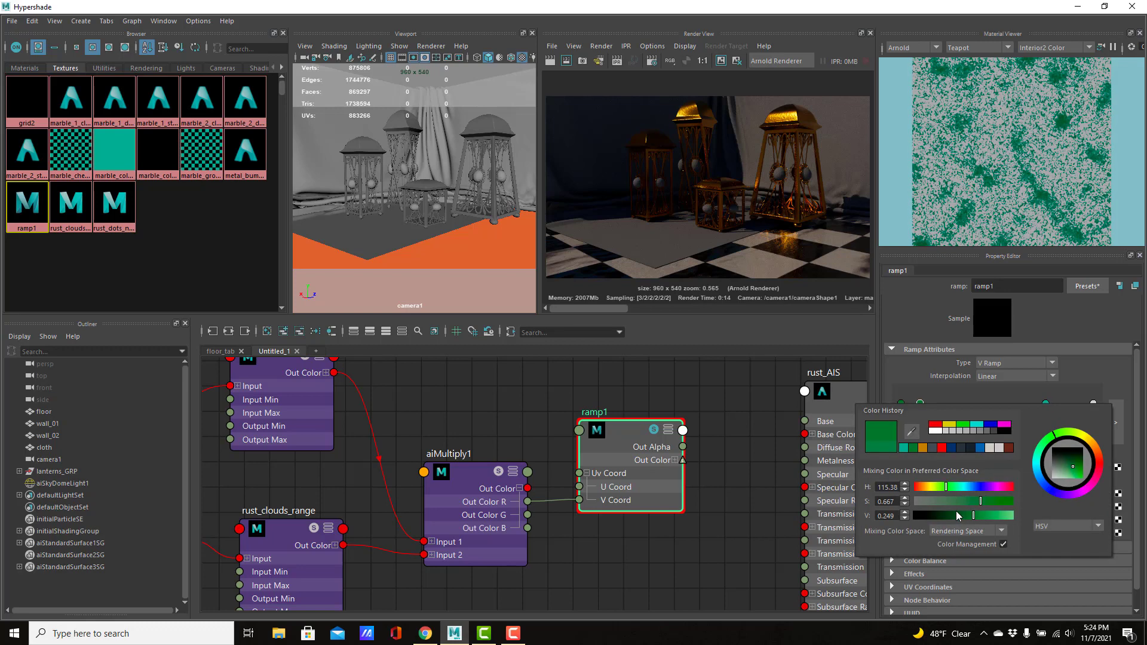
pyautogui.moveTo(956, 513)
pyautogui.mouseDown()
pyautogui.moveTo(946, 514)
pyautogui.moveTo(971, 502)
pyautogui.moveTo(940, 501)
pyautogui.mouseUp()
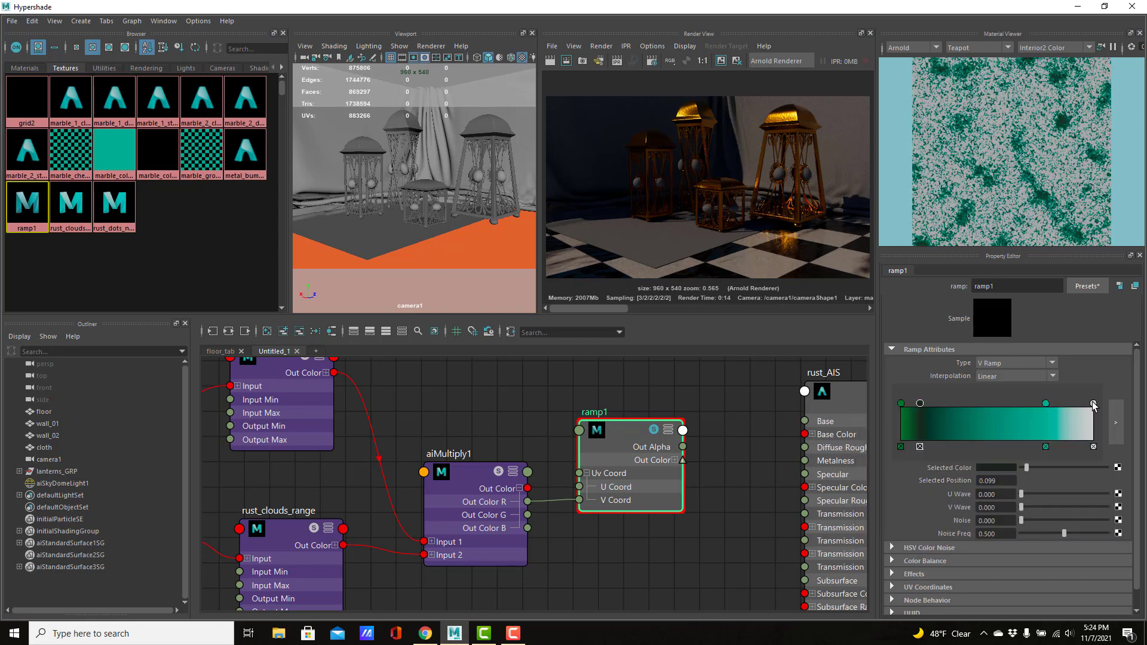
# - Rearrange the ramp stops with near-black at the start, green shortly after it and teal at position 0.938
pyautogui.moveTo(1093, 403)
pyautogui.mouseDown()
pyautogui.moveTo(1019, 405)
pyautogui.moveTo(1109, 416)
pyautogui.moveTo(1070, 404)
pyautogui.mouseUp()
pyautogui.moveTo(920, 403); pyautogui.dragTo(1017, 404)
pyautogui.moveTo(902, 403); pyautogui.dragTo(929, 404)
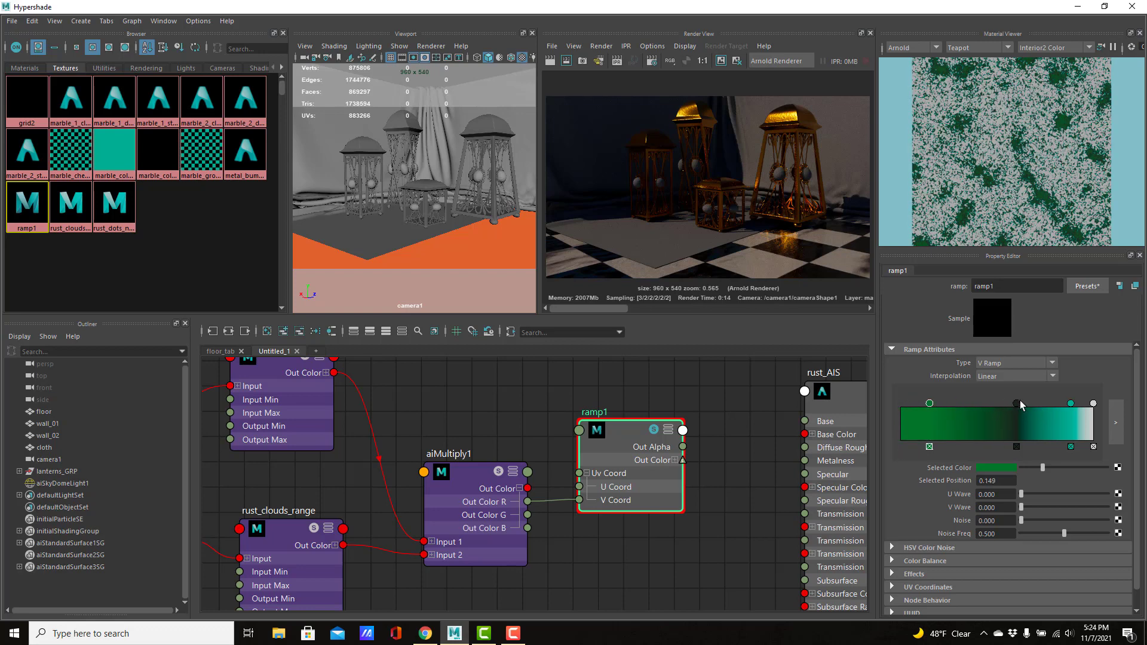
pyautogui.moveTo(1017, 403); pyautogui.dragTo(941, 405)
pyautogui.moveTo(1071, 404); pyautogui.dragTo(1083, 411)
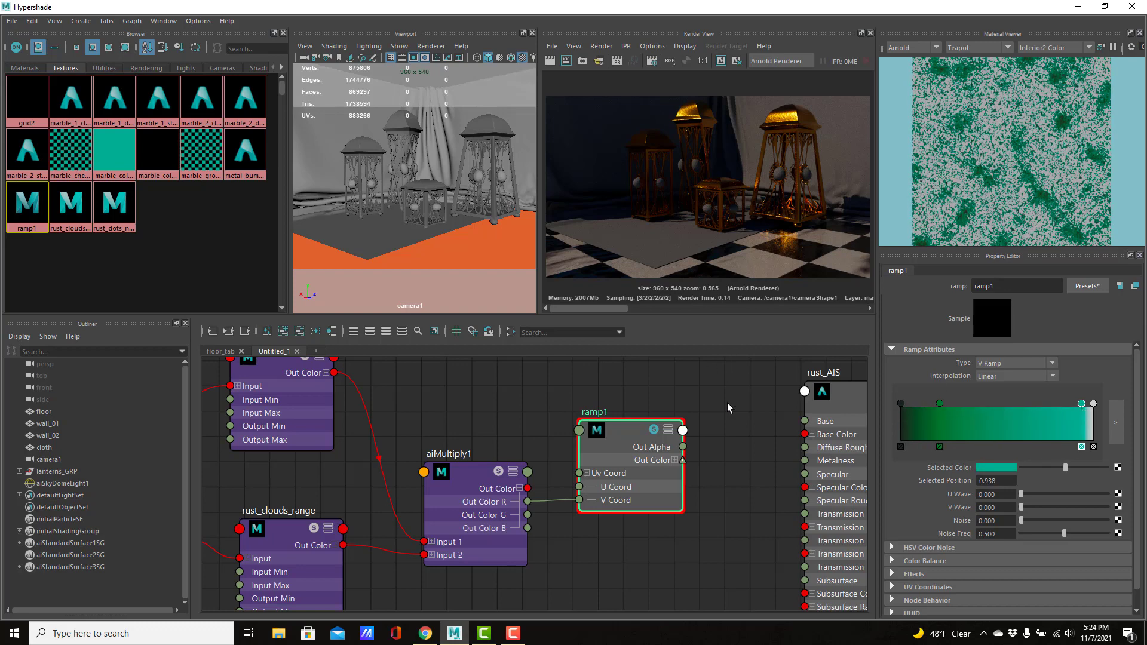
# - Rename ramp1 to rust_color_ramp and connect its Out Color to the Base Color of rust_AIS
pyautogui.doubleClick(597, 413)
pyautogui.write('ru')
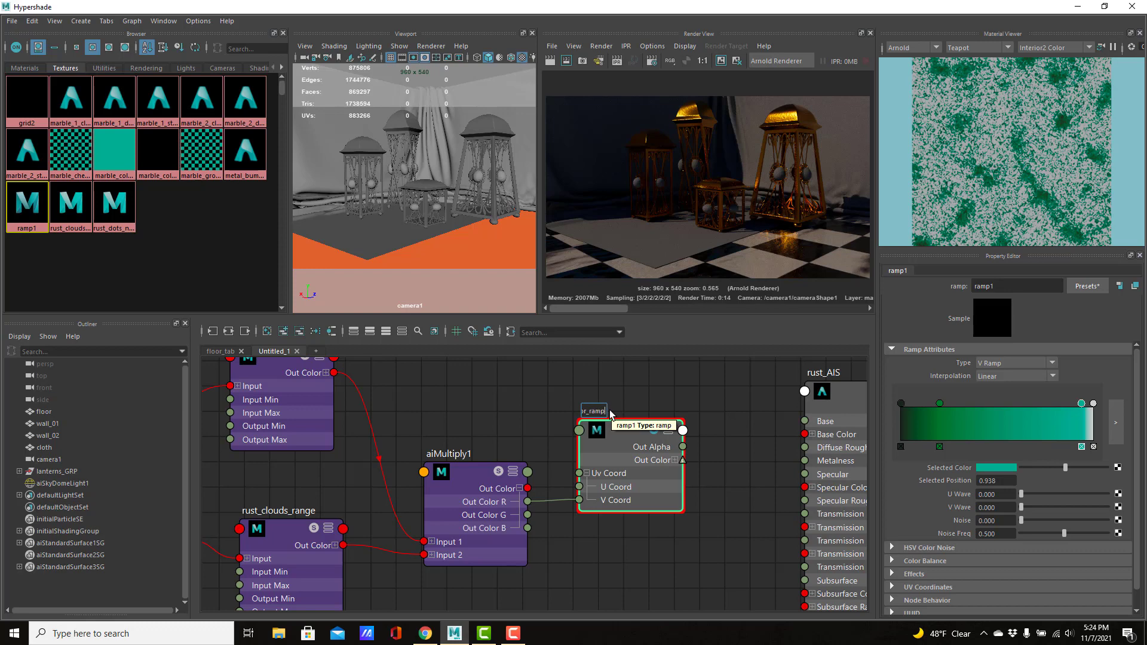
pyautogui.press('Return')
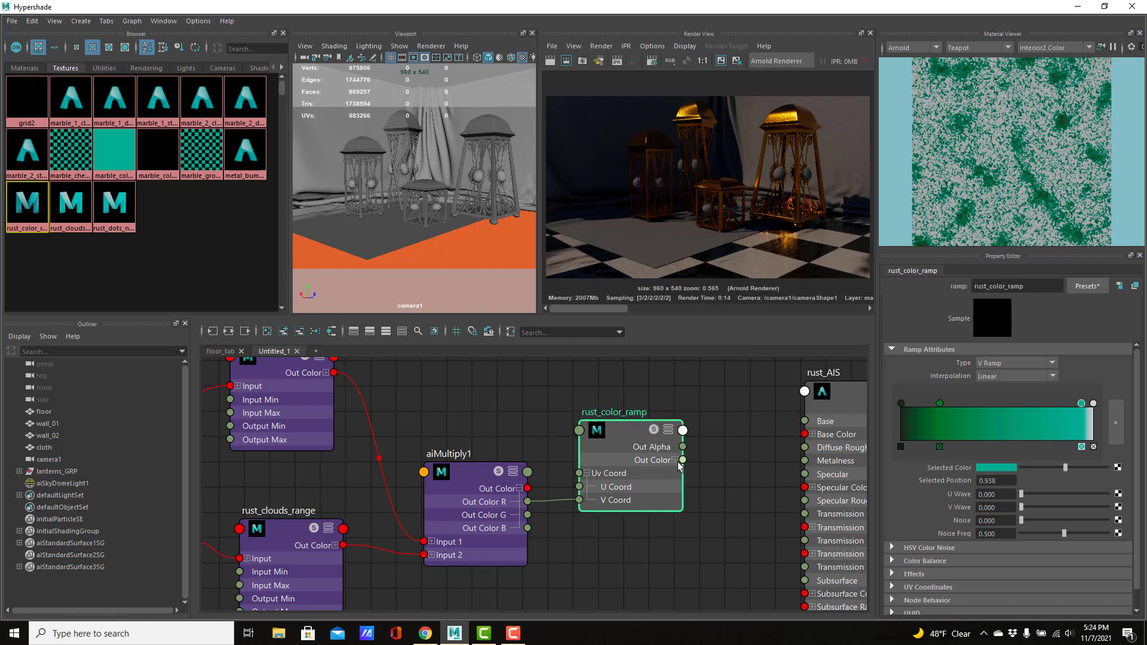
pyautogui.moveTo(682, 461); pyautogui.dragTo(806, 435)
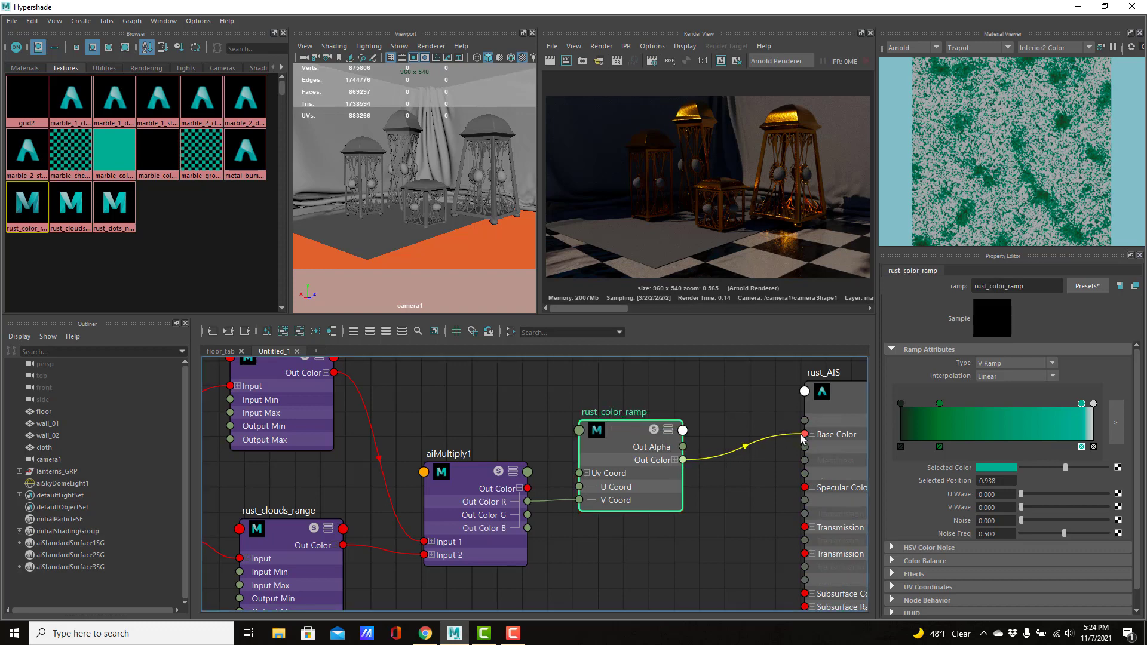
# - Set the specular weight of the rust_AIS material to 0
pyautogui.click(838, 405)
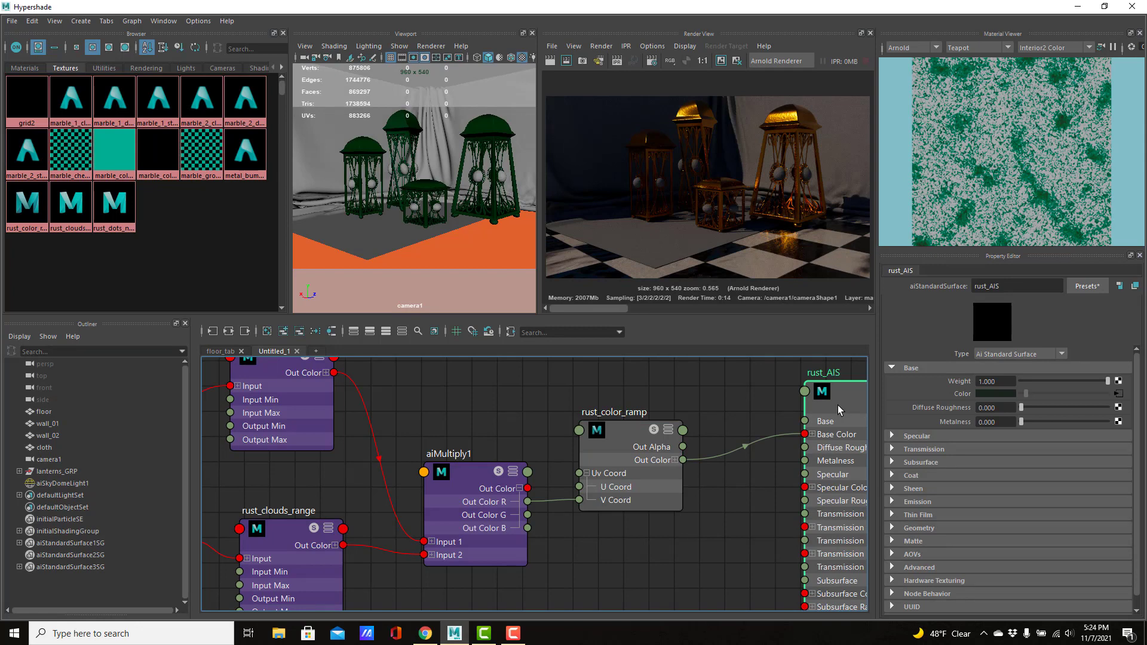
pyautogui.click(891, 436)
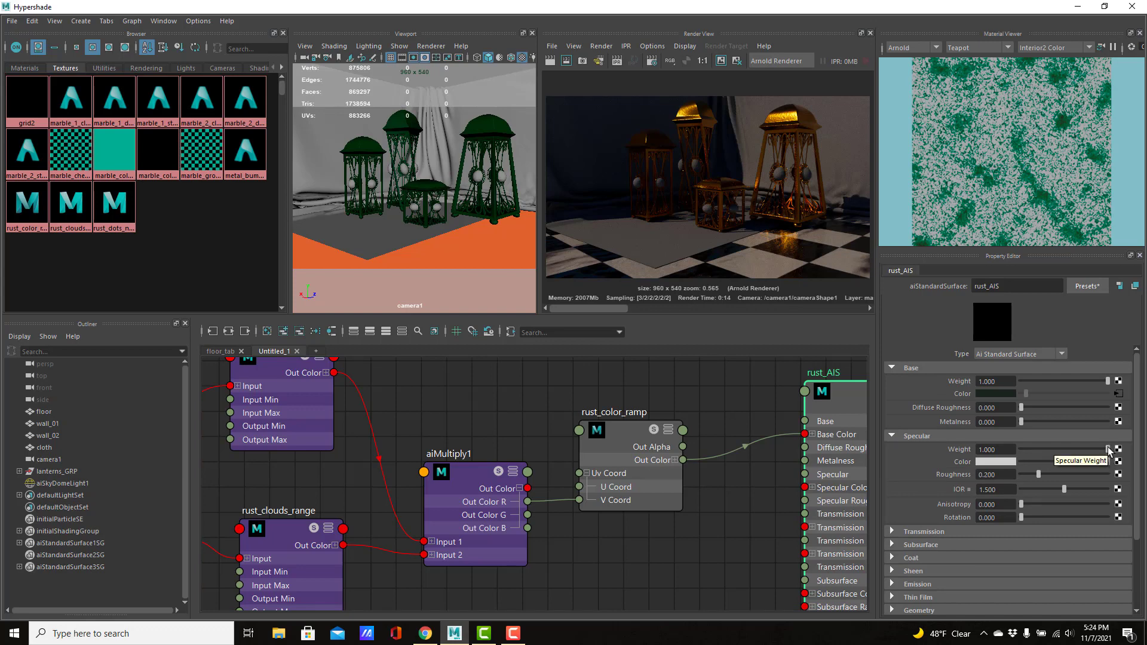
pyautogui.moveTo(1108, 449); pyautogui.dragTo(978, 454)
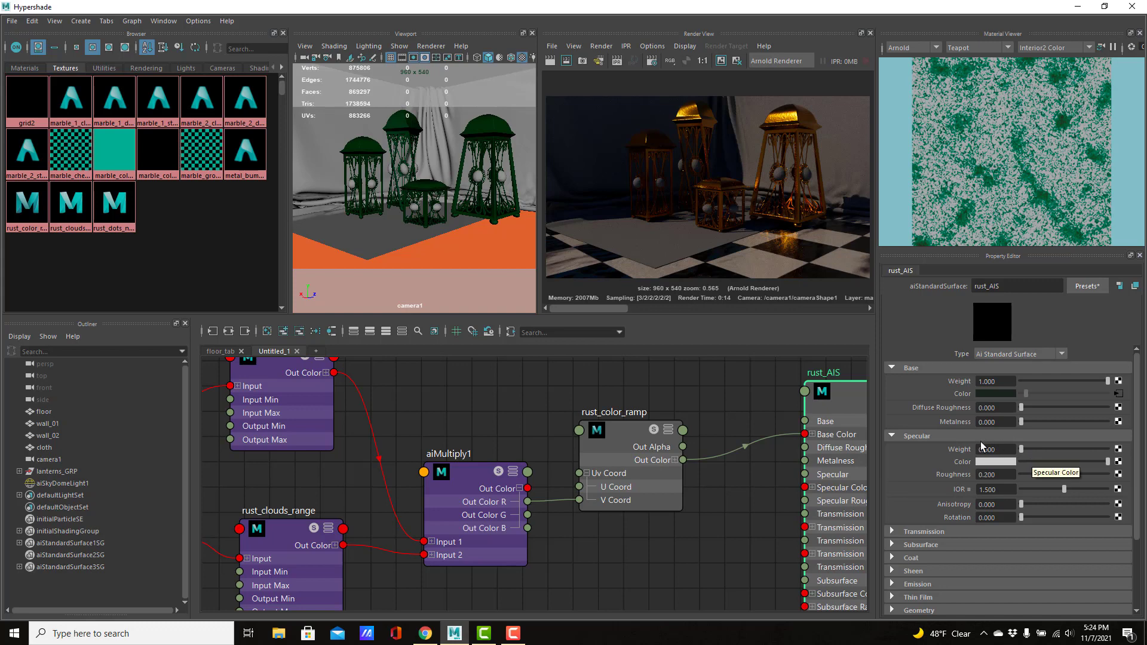
pyautogui.click(893, 436)
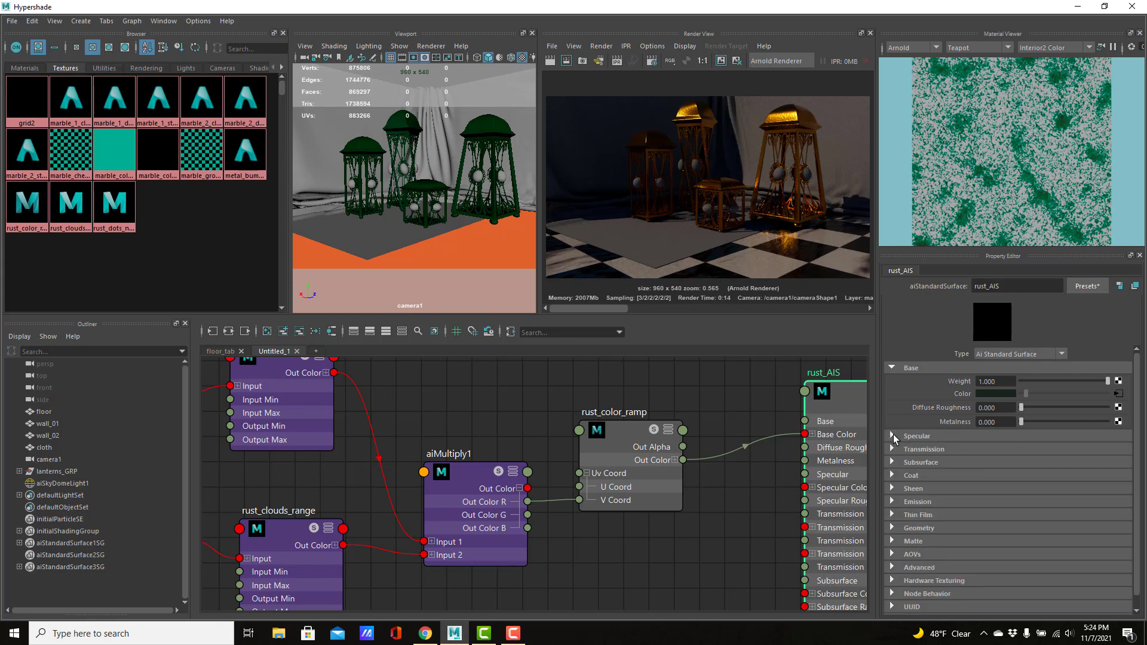
# - Adjust the placement of the rust_color_ramp and aiMultiply1 nodes in the graph
pyautogui.moveTo(622, 429); pyautogui.dragTo(636, 415)
pyautogui.moveTo(464, 473); pyautogui.dragTo(474, 471)
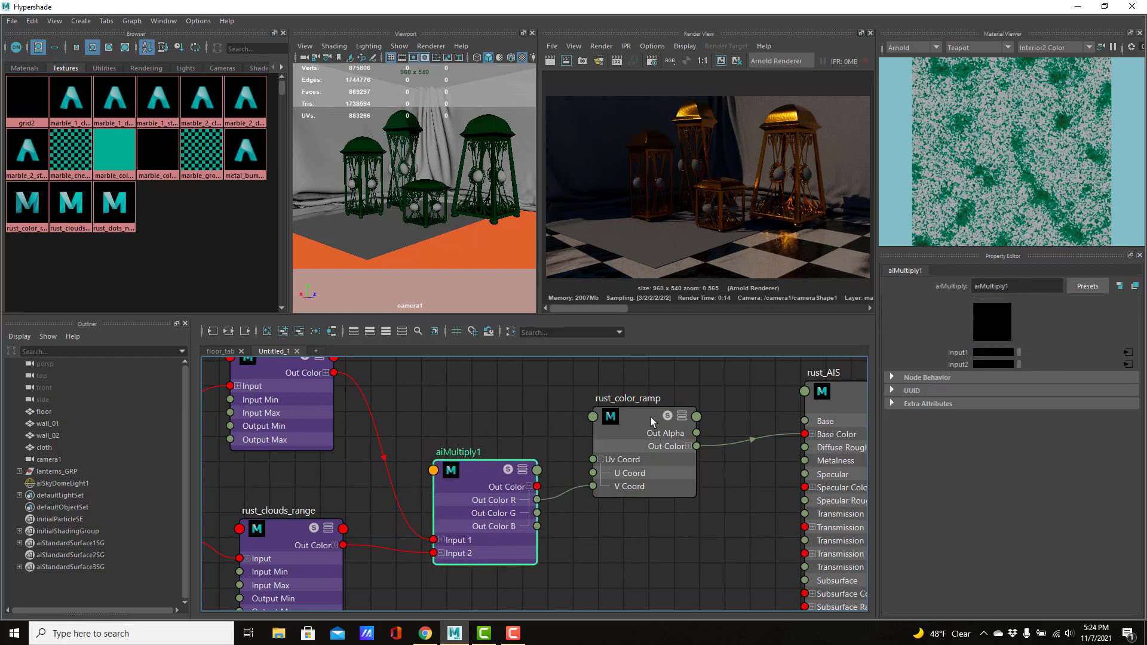
pyautogui.moveTo(652, 419); pyautogui.dragTo(662, 436)
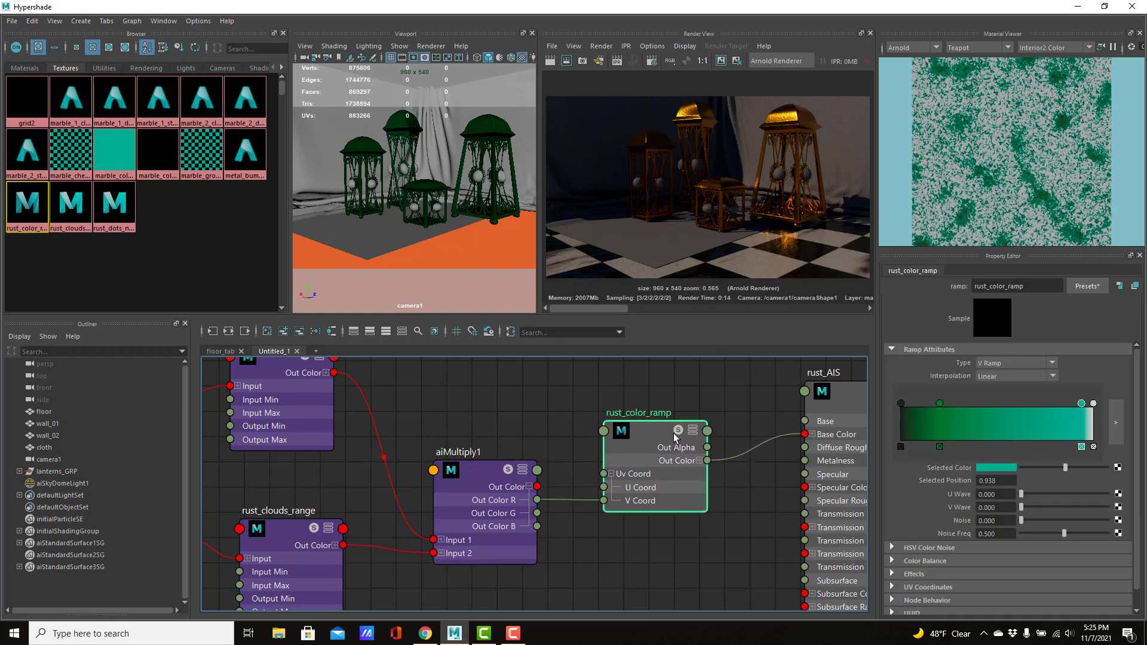
# - Add a second ramp texture node below rust_color_ramp and move rust_AIS aside to make room for it
pyautogui.keyDown('alt'); pyautogui.moveTo(713, 552); pyautogui.dragTo(708, 517, button='middle'); pyautogui.keyUp('alt')
pyautogui.scroll(-2, 709, 516)
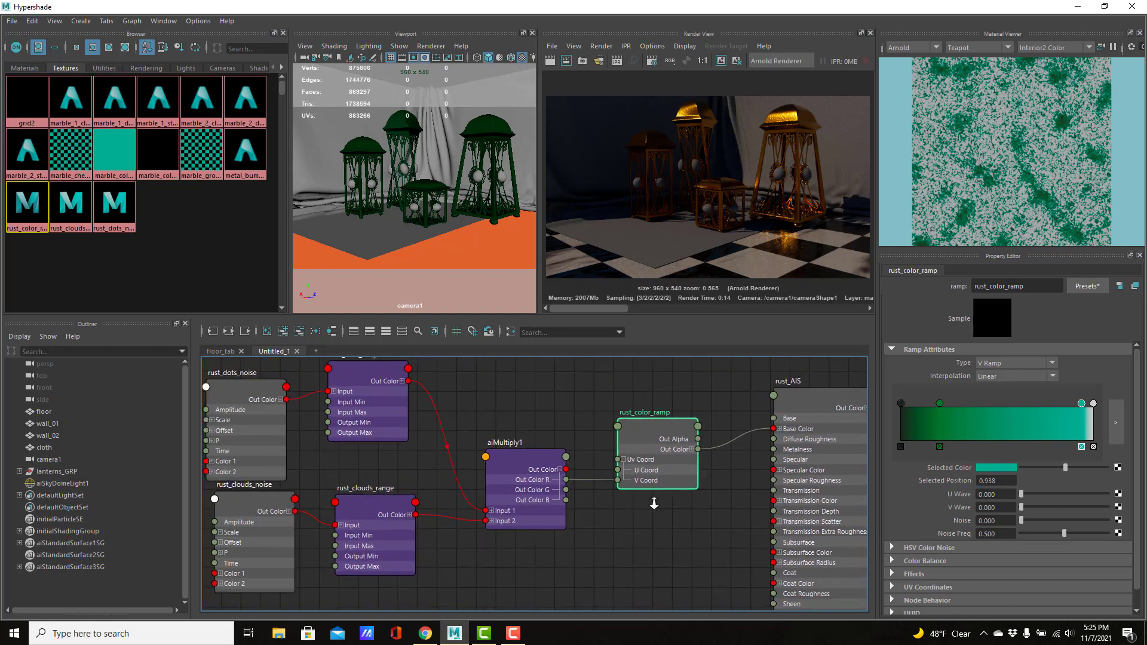
pyautogui.click(664, 514)
pyautogui.press('Tab')
pyautogui.write('ramp')
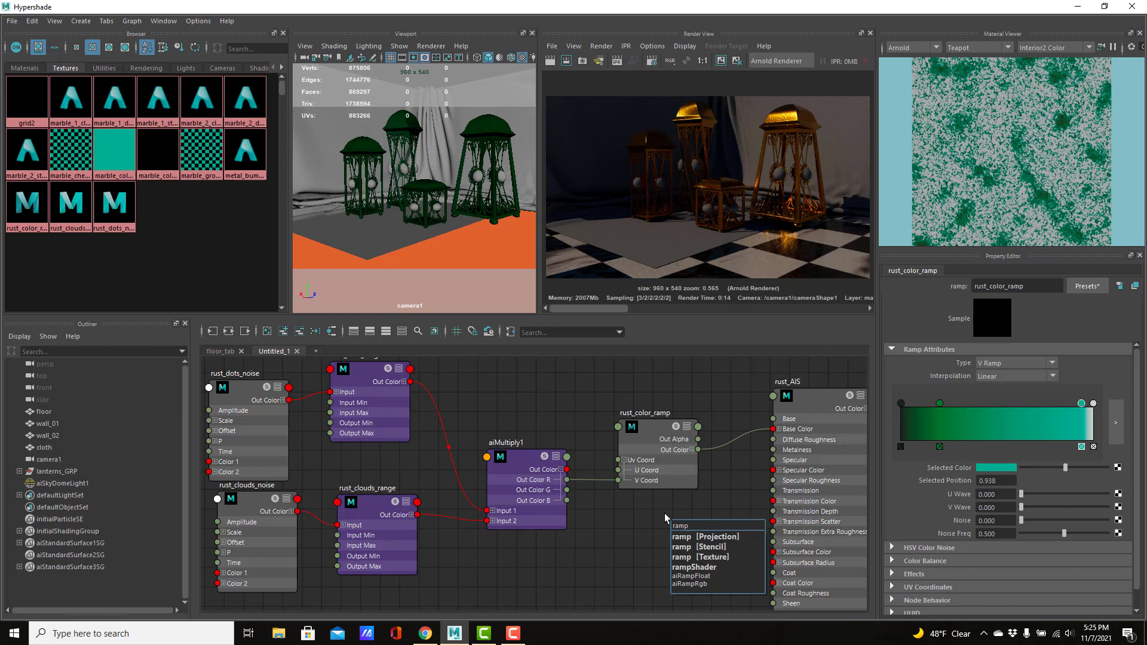
pyautogui.click(687, 557)
pyautogui.moveTo(711, 529); pyautogui.dragTo(589, 552)
pyautogui.moveTo(829, 392); pyautogui.dragTo(858, 388)
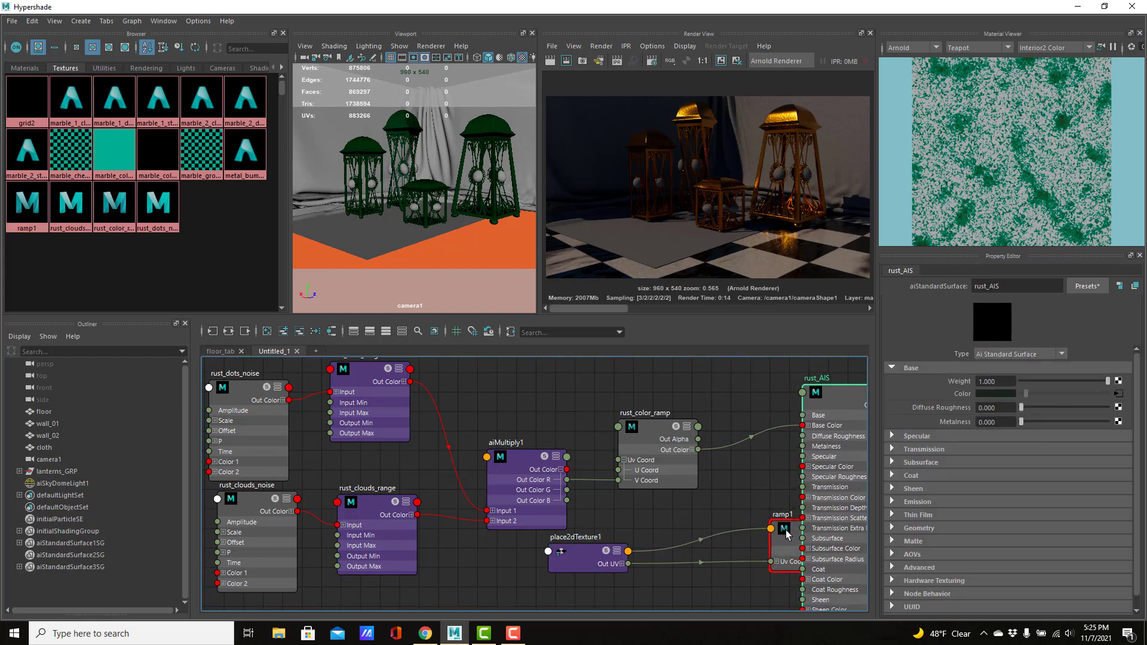
# - Delete the new ramp's place2dTexture1 node and connect aiMultiply1's Out Color R to the ramp's V Coord
pyautogui.click(705, 553)
pyautogui.click(584, 557)
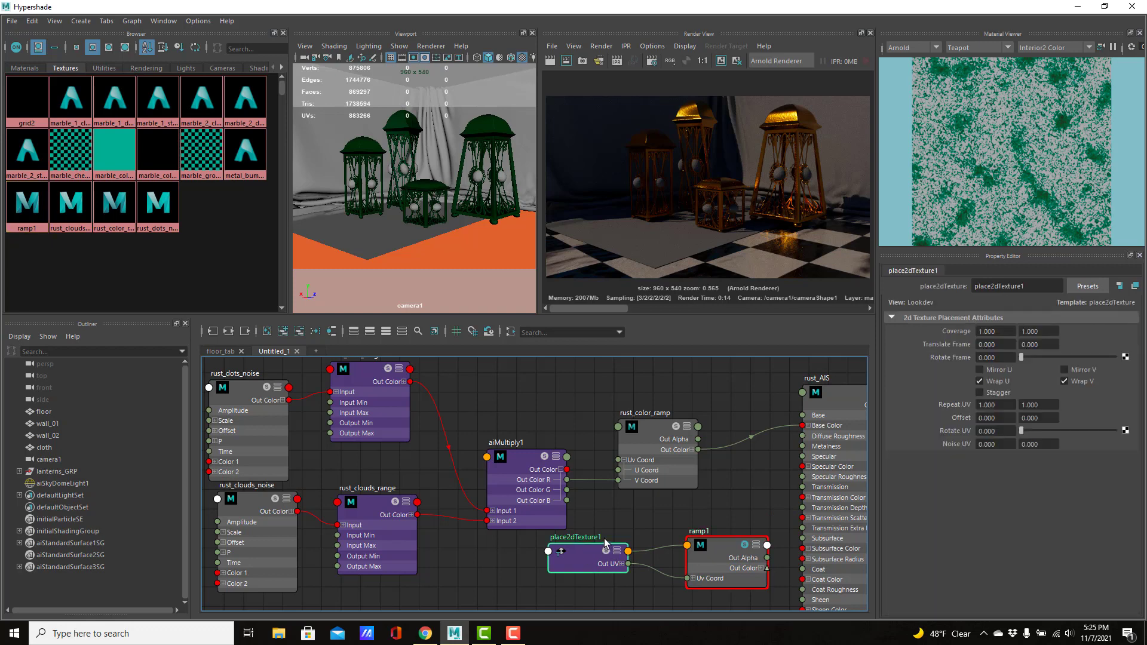
pyautogui.press('Delete')
pyautogui.moveTo(721, 558); pyautogui.dragTo(598, 542)
pyautogui.click(629, 550)
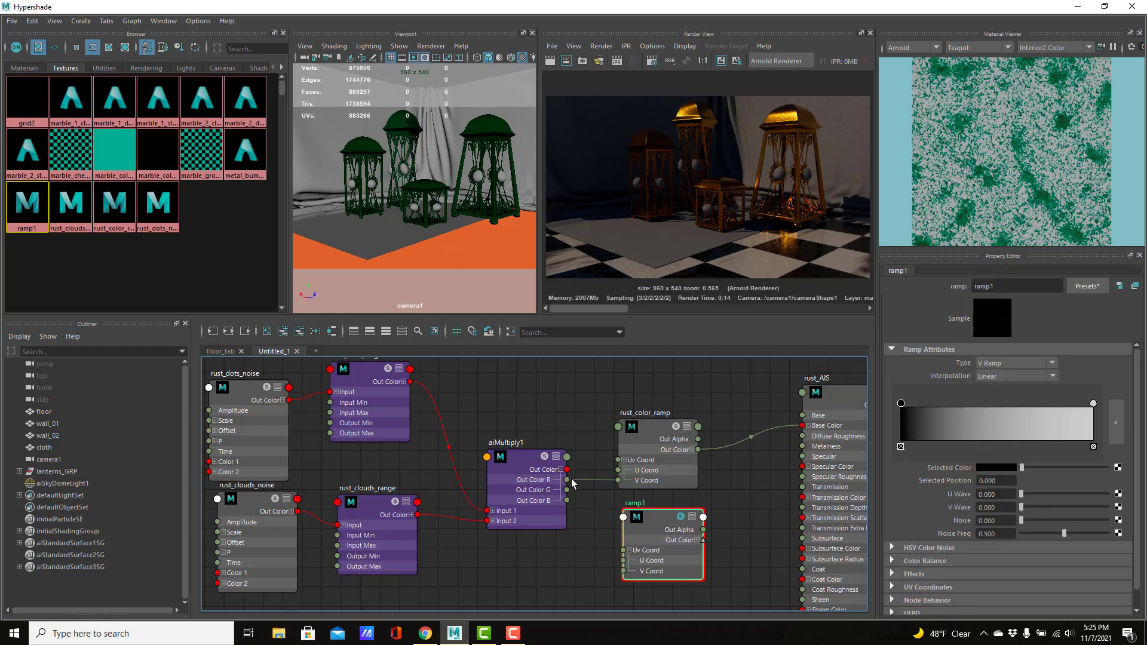
pyautogui.moveTo(566, 479); pyautogui.dragTo(626, 570)
pyautogui.moveTo(646, 531); pyautogui.dragTo(619, 548)
# - Add a bump2d node and connect ramp1's Out Color R to its Bump Value
pyautogui.click(702, 529)
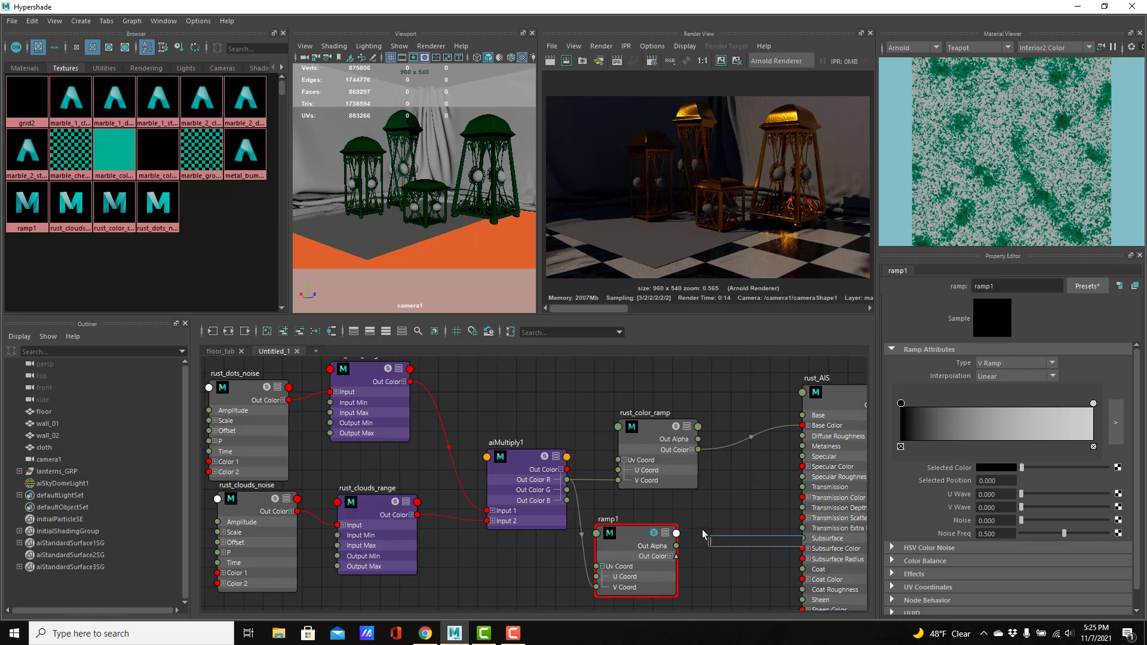
pyautogui.write('bump2d')
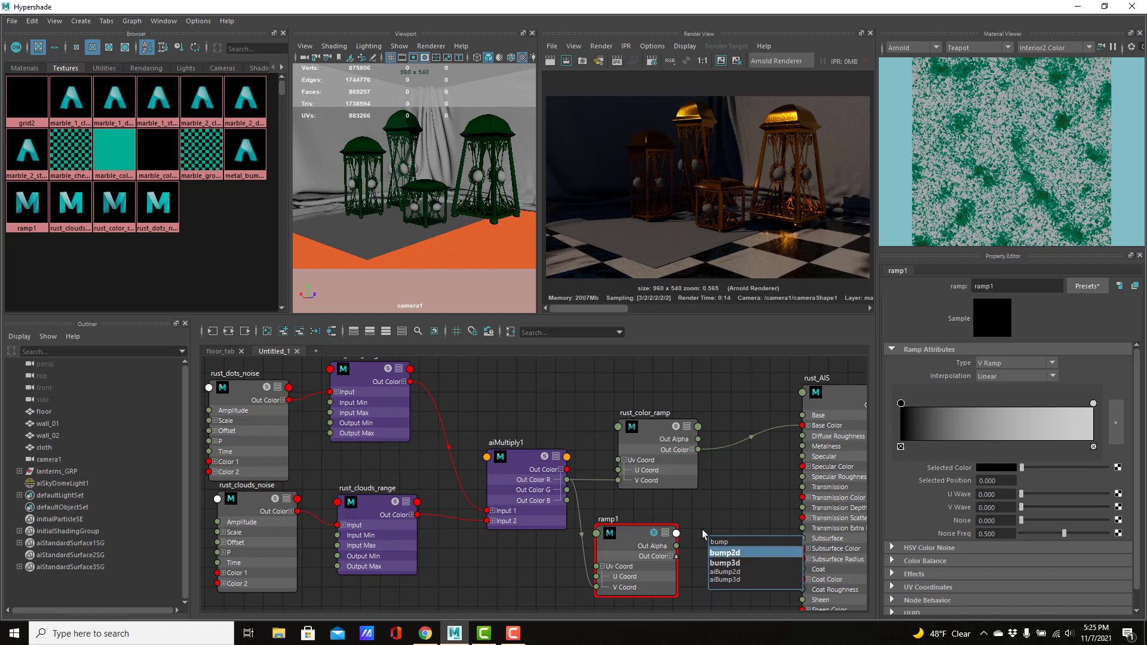
pyautogui.press('Return')
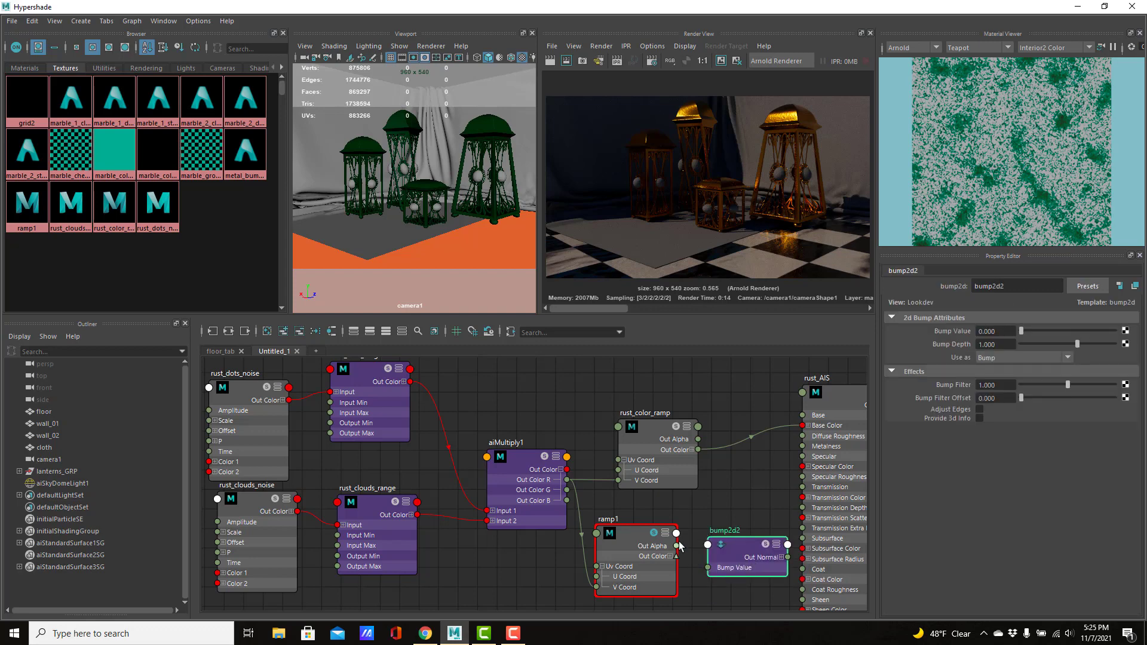
pyautogui.click(670, 556)
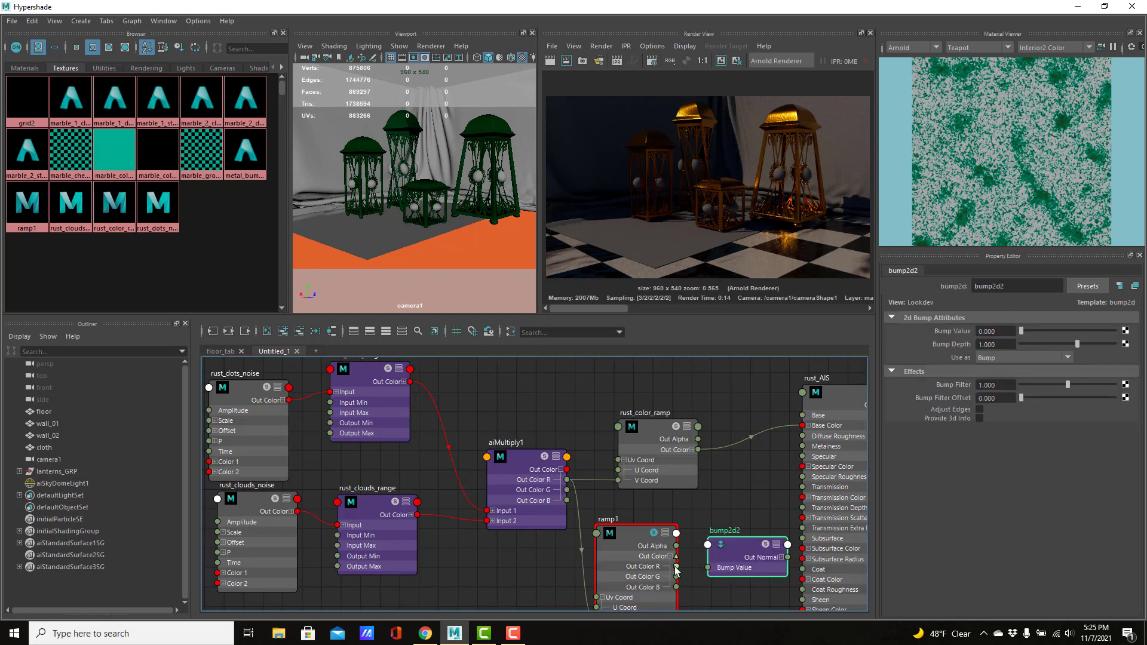
pyautogui.moveTo(676, 567); pyautogui.dragTo(708, 568)
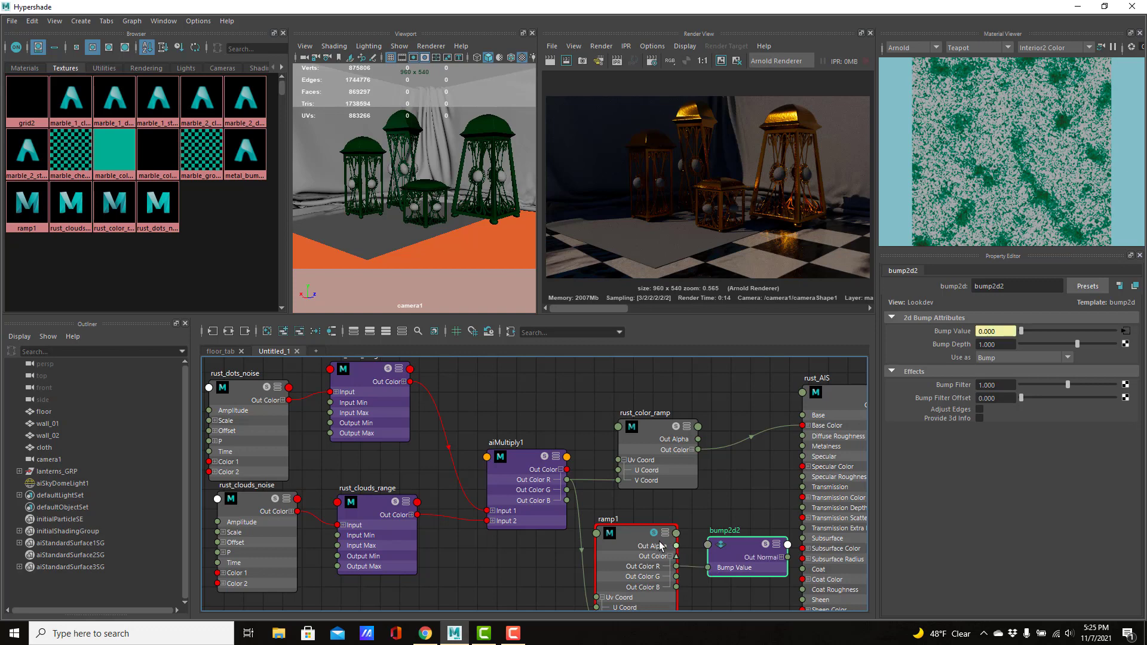
pyautogui.click(653, 539)
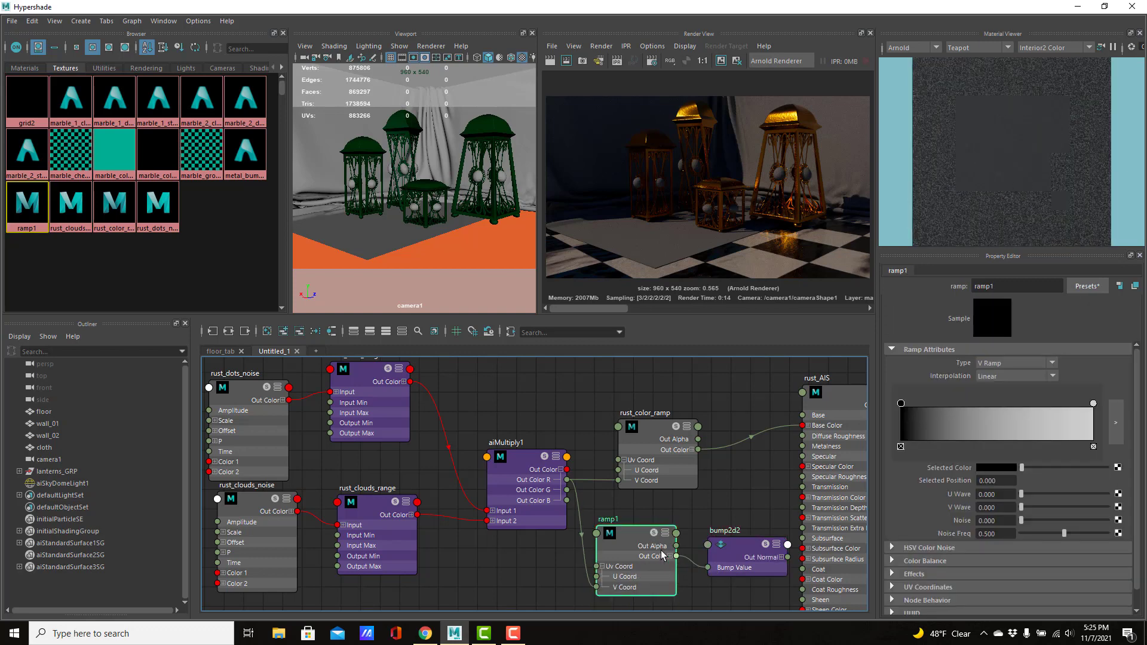
# - Connect bump2d2's Out Normal to the Normal Camera of rust_AIS and place the bump node beside ramp1
pyautogui.scroll(-1, 727, 503)
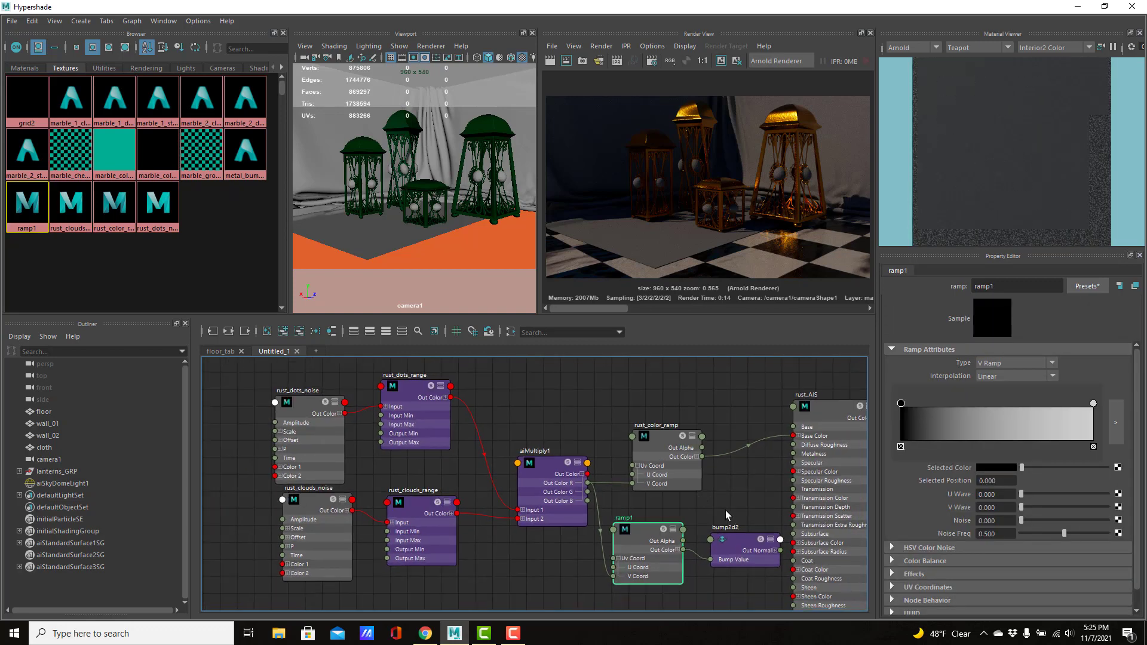
pyautogui.moveTo(727, 502); pyautogui.dragTo(651, 443, button='middle')
pyautogui.click(636, 460)
pyautogui.moveTo(636, 461); pyautogui.dragTo(709, 554)
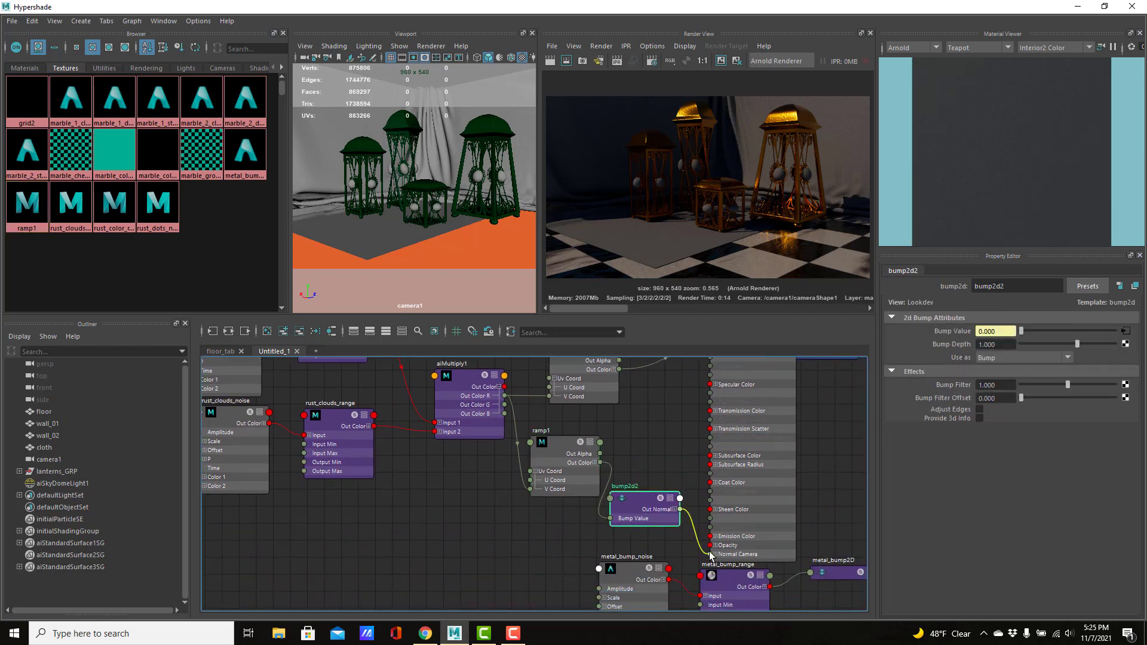
pyautogui.moveTo(653, 504); pyautogui.dragTo(666, 452)
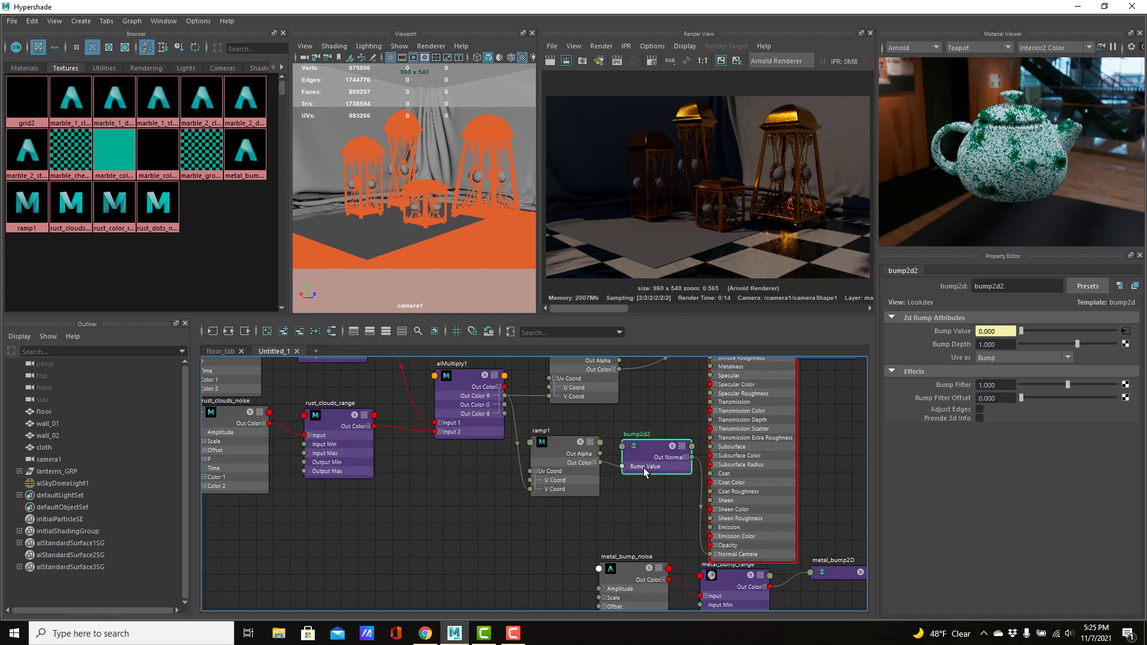
# - Tidy the spacing of the aiMultiply1, ramp and bump2d2 nodes and render the lantern scene
pyautogui.keyDown('alt'); pyautogui.moveTo(669, 476); pyautogui.dragTo(796, 569, button='middle'); pyautogui.keyUp('alt')
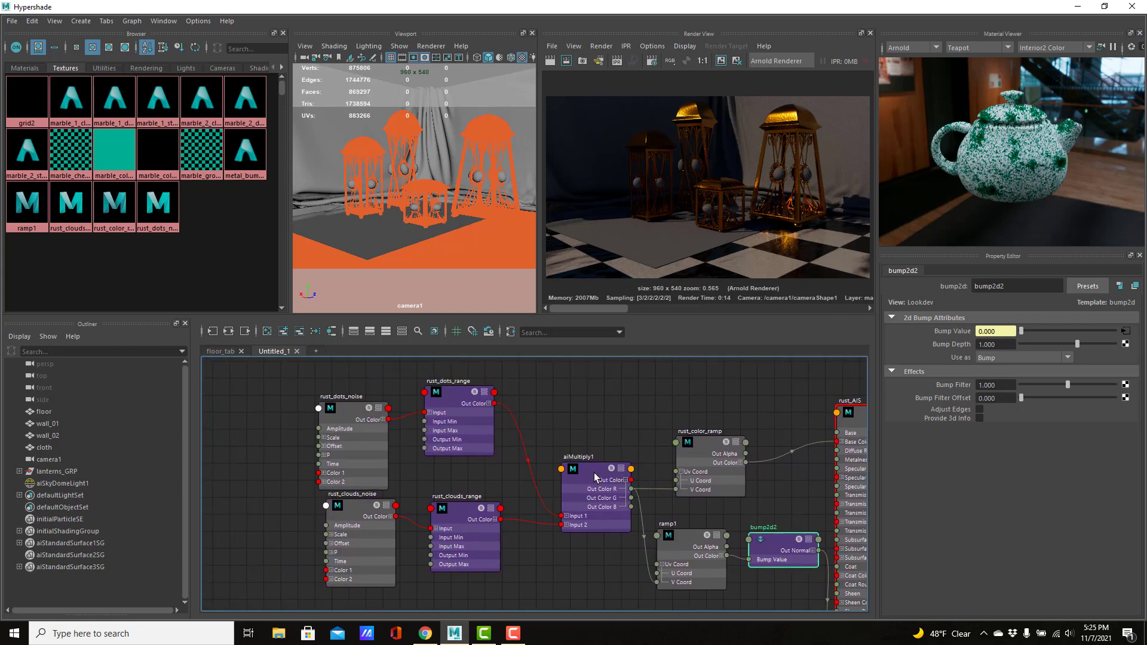
pyautogui.moveTo(593, 472); pyautogui.dragTo(564, 440)
pyautogui.moveTo(694, 536); pyautogui.dragTo(658, 520)
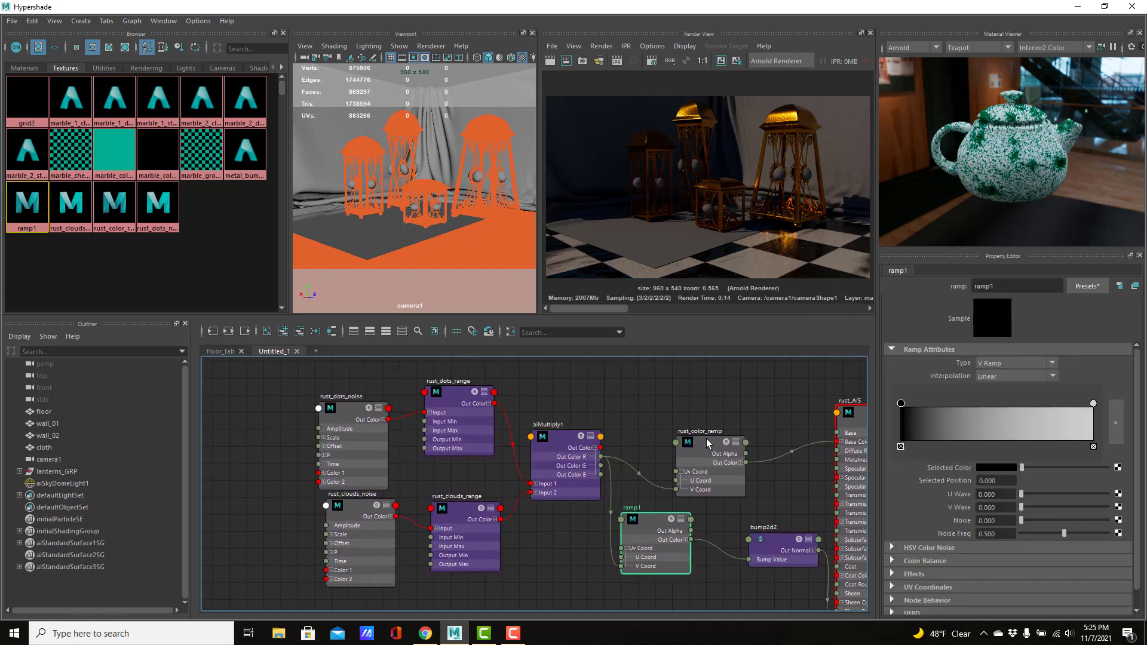
pyautogui.moveTo(724, 454); pyautogui.dragTo(692, 424)
pyautogui.moveTo(768, 542); pyautogui.dragTo(758, 535)
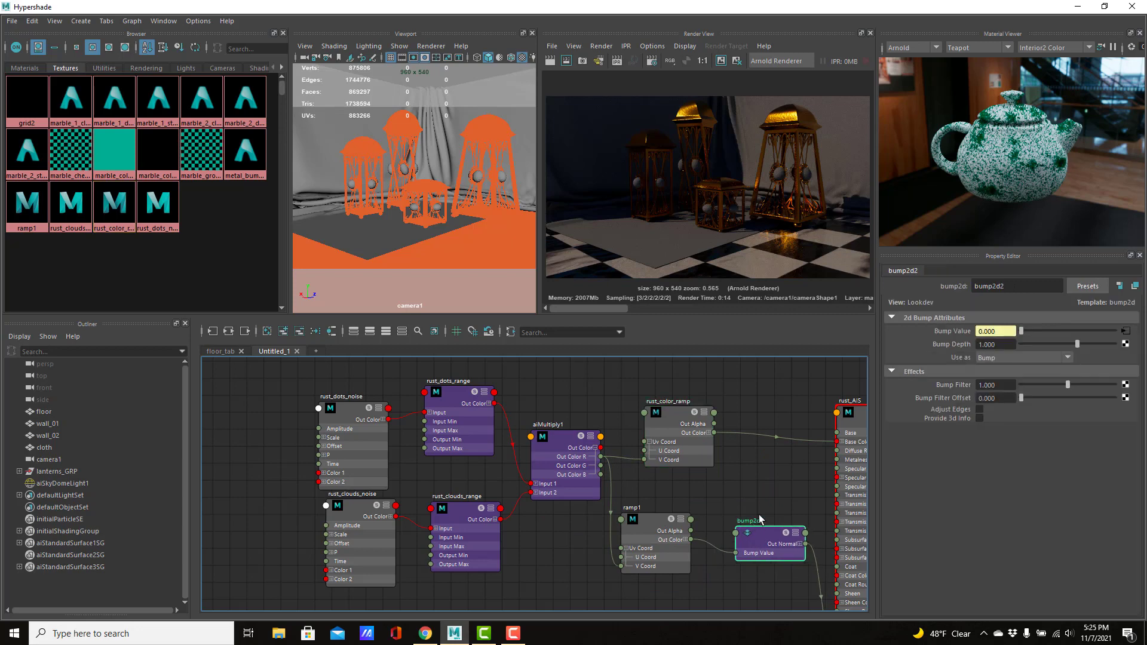
pyautogui.click(548, 63)
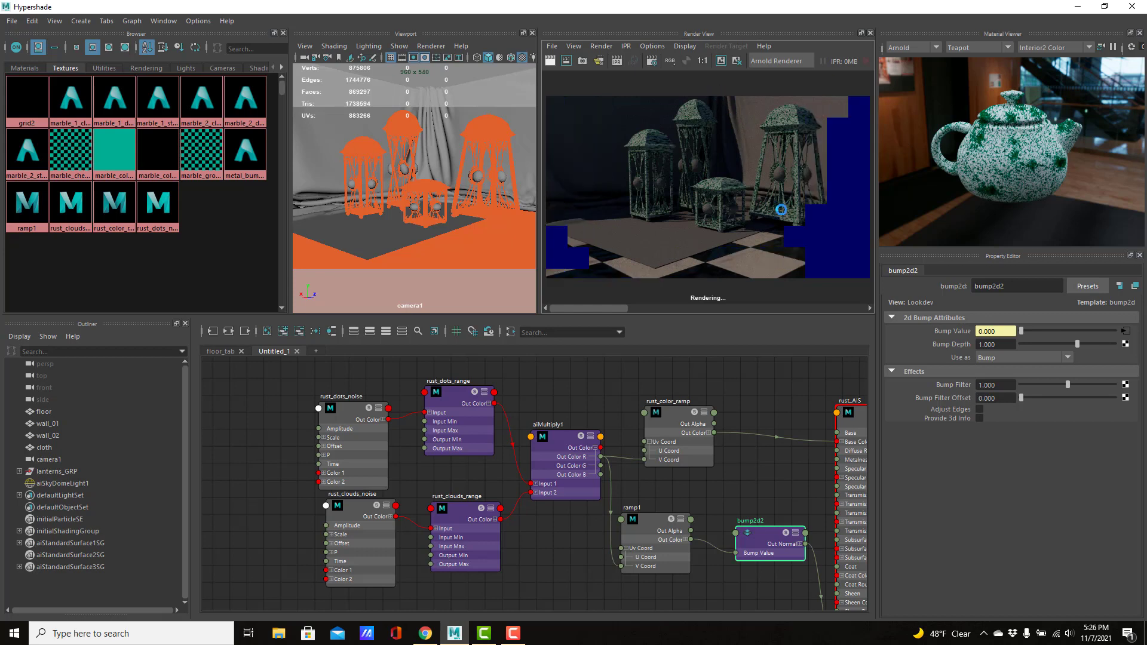
# - Move the teal stop of rust_color_ramp back from the end and delete the white end stop
pyautogui.click(681, 417)
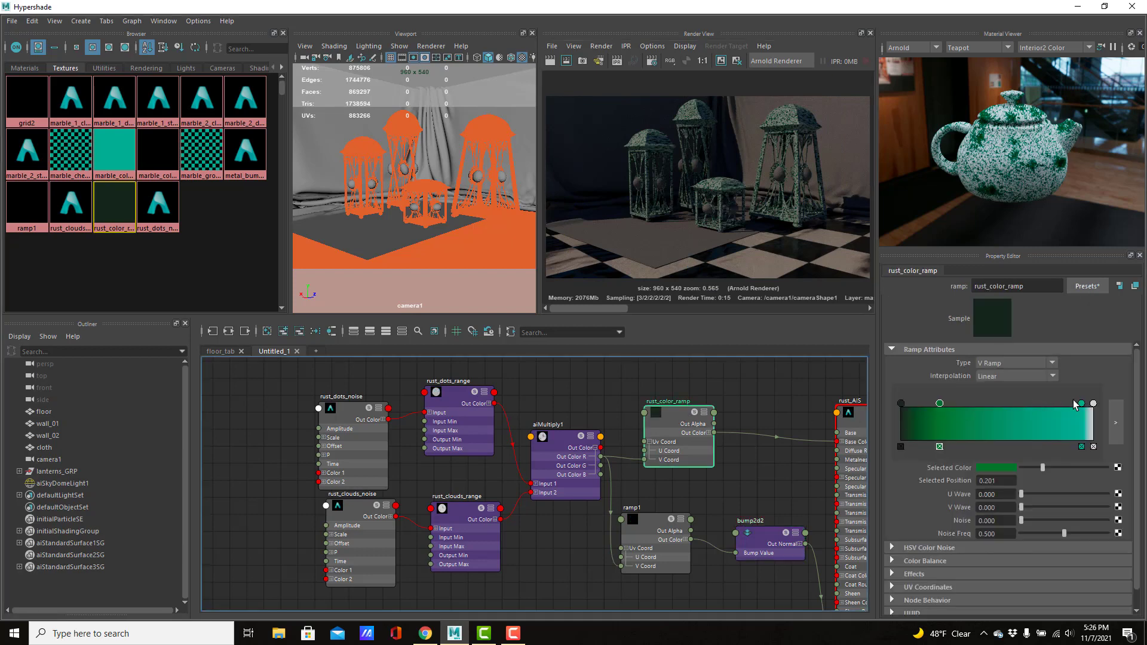
pyautogui.moveTo(1081, 404)
pyautogui.mouseDown()
pyautogui.moveTo(962, 392)
pyautogui.moveTo(1097, 399)
pyautogui.mouseUp()
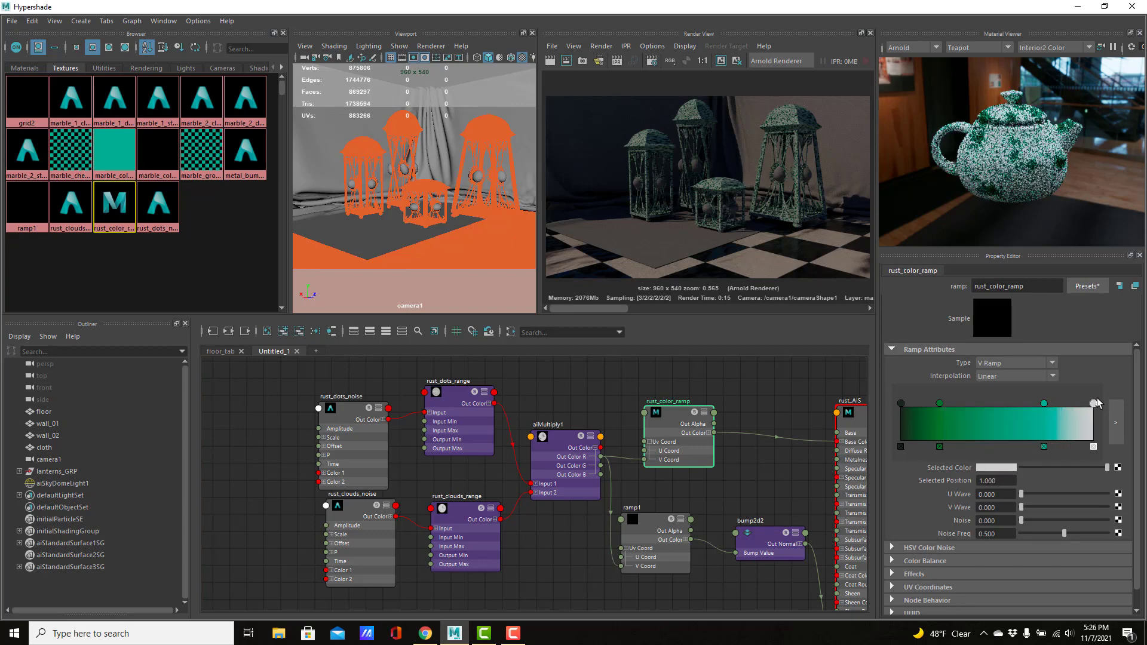
pyautogui.click(1091, 447)
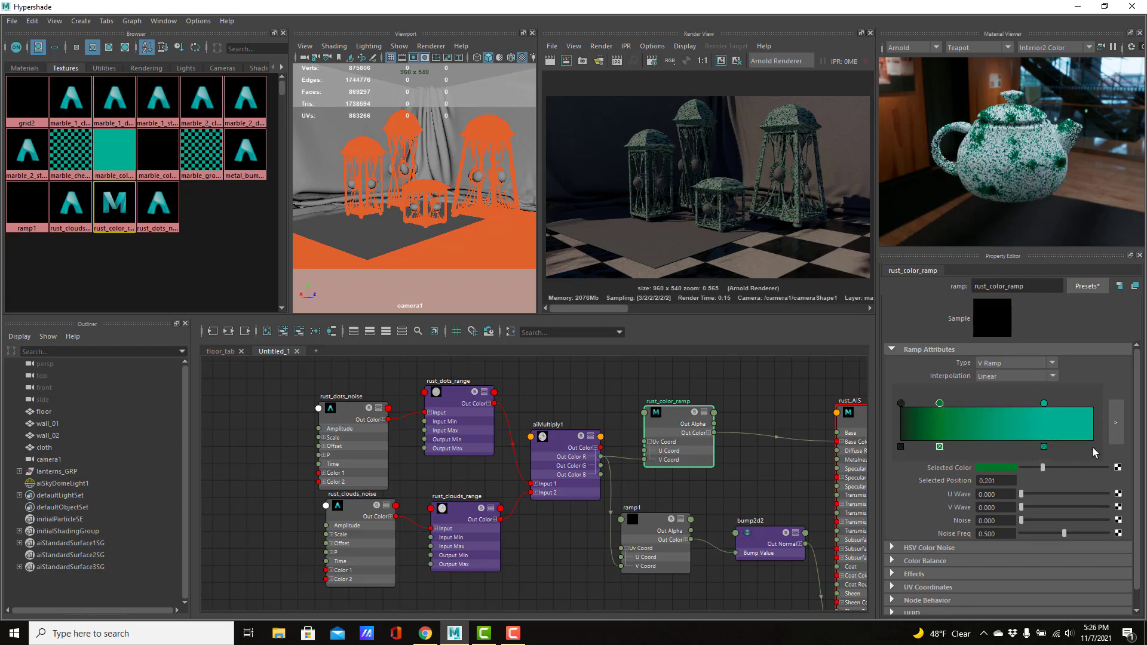
# - Add dark green stops at positions 0.824 and 1.000 of rust_color_ramp and move the teal stop to 0.458
pyautogui.click(908, 421)
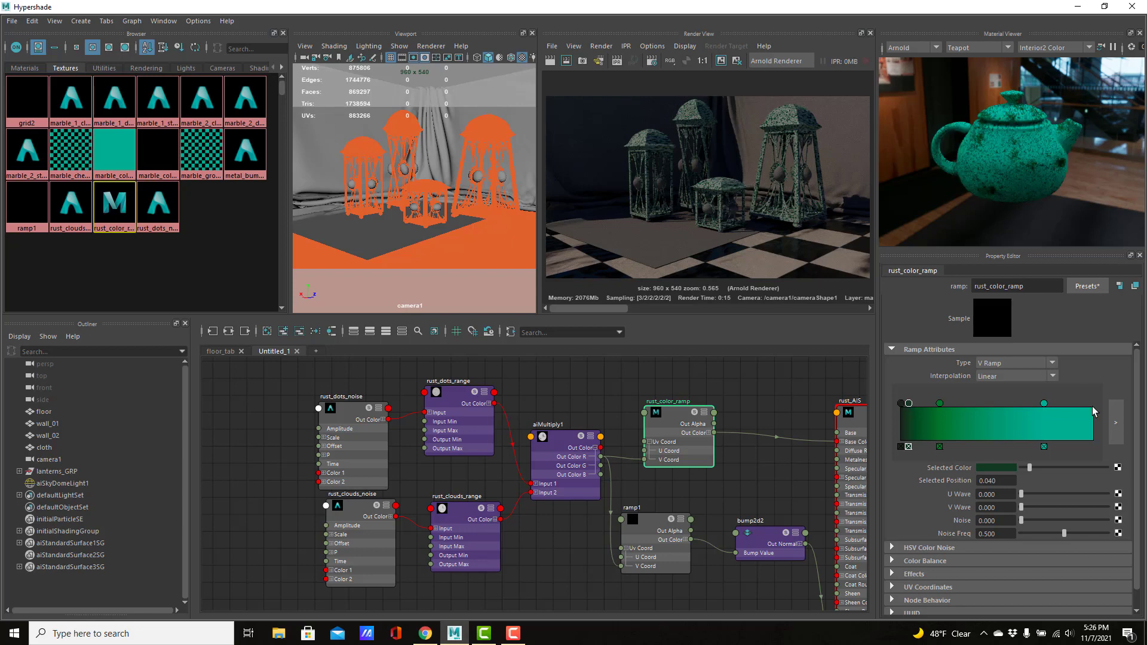
pyautogui.moveTo(909, 404); pyautogui.dragTo(1060, 409)
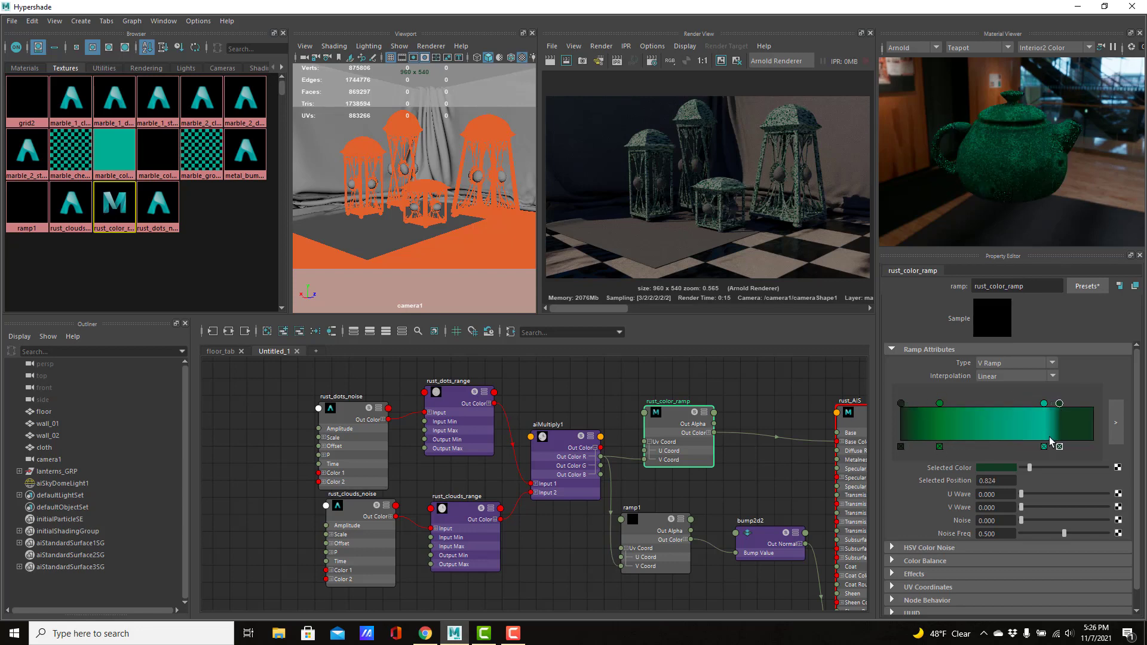
pyautogui.click(904, 426)
pyautogui.moveTo(907, 403); pyautogui.dragTo(1093, 404)
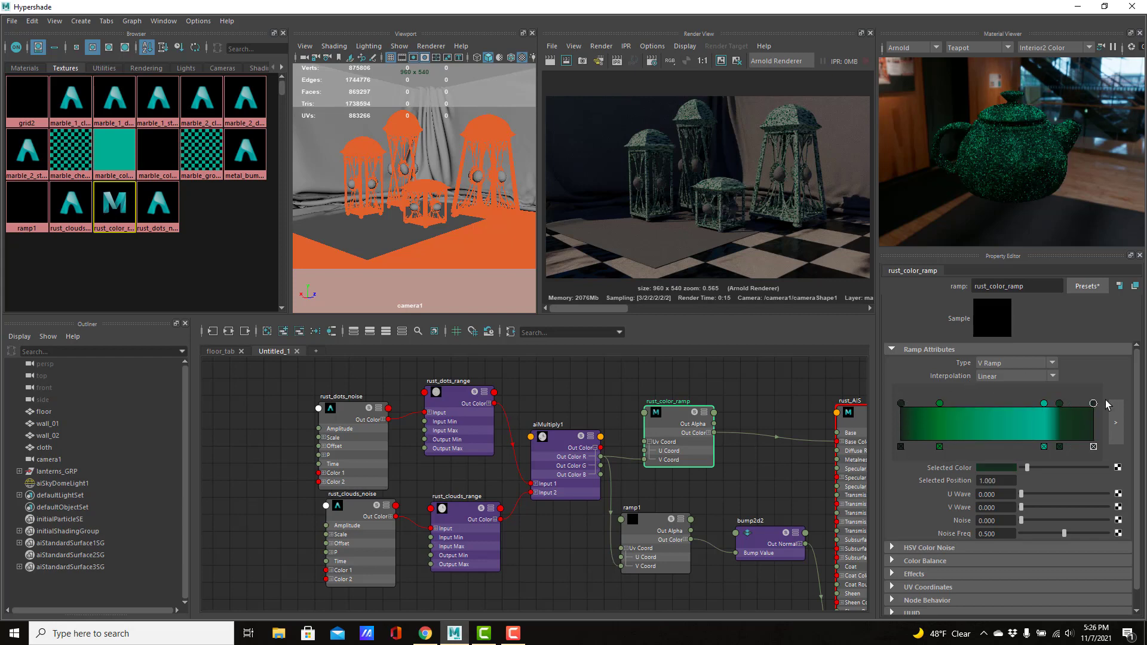
pyautogui.moveTo(1044, 404); pyautogui.dragTo(989, 404)
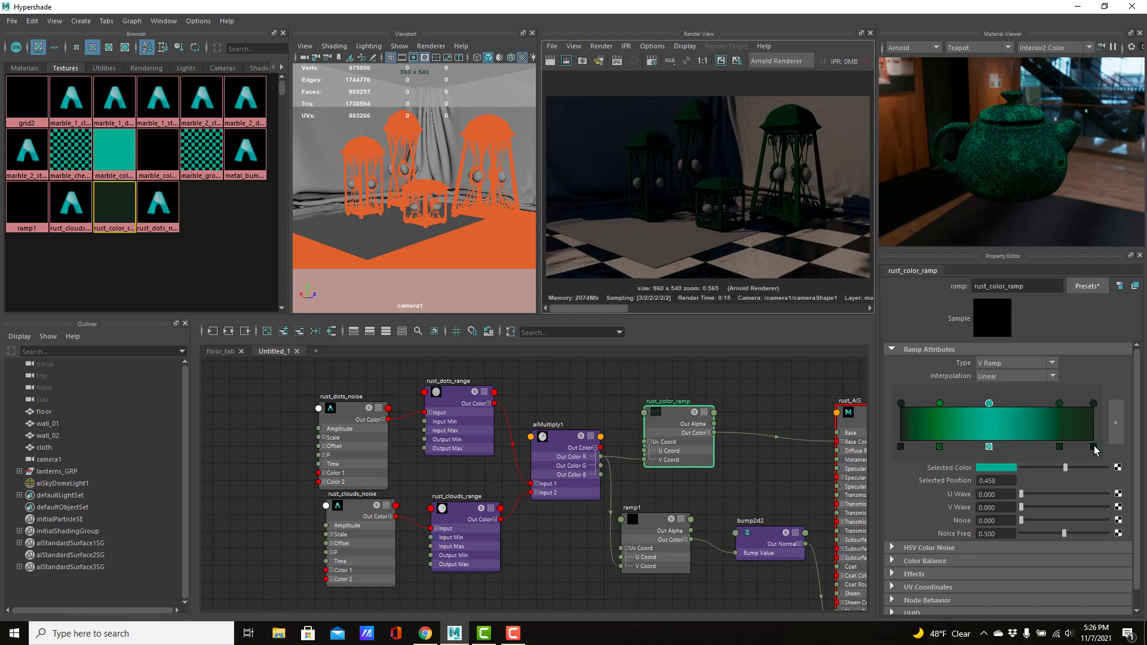
# - Delete the dark stop at position 1.000, shift the remaining late dark green stop closer to the end and move teal to 0.619
pyautogui.click(1093, 446)
pyautogui.moveTo(1061, 403); pyautogui.dragTo(1081, 407)
pyautogui.moveTo(991, 405); pyautogui.dragTo(1014, 407)
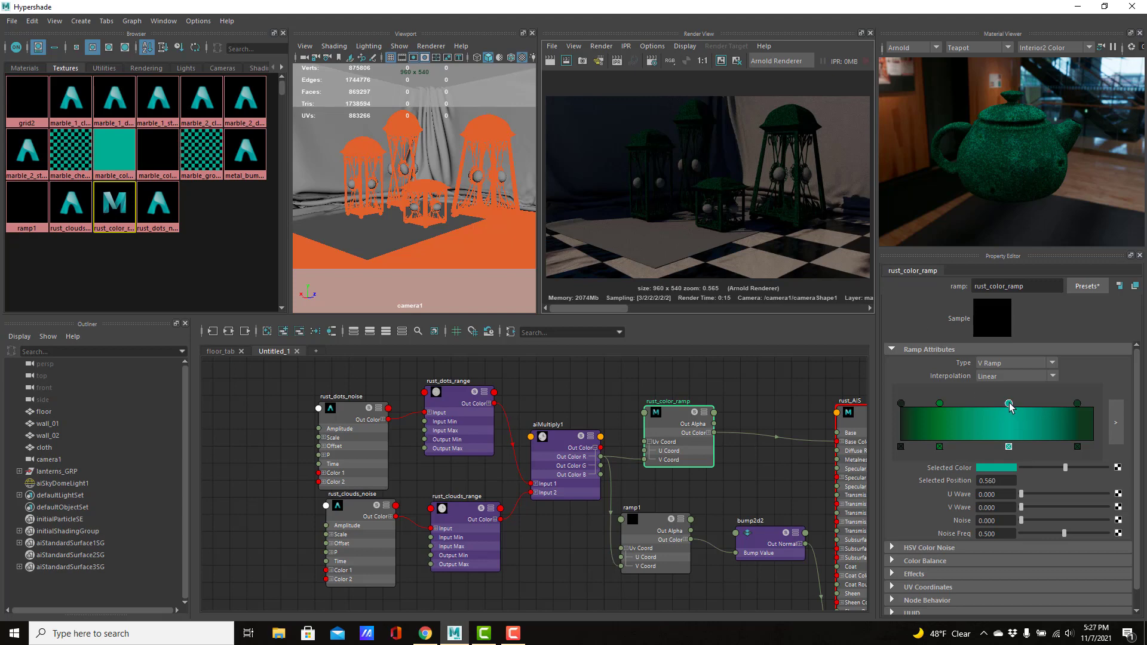
pyautogui.moveTo(1009, 403); pyautogui.dragTo(1021, 405)
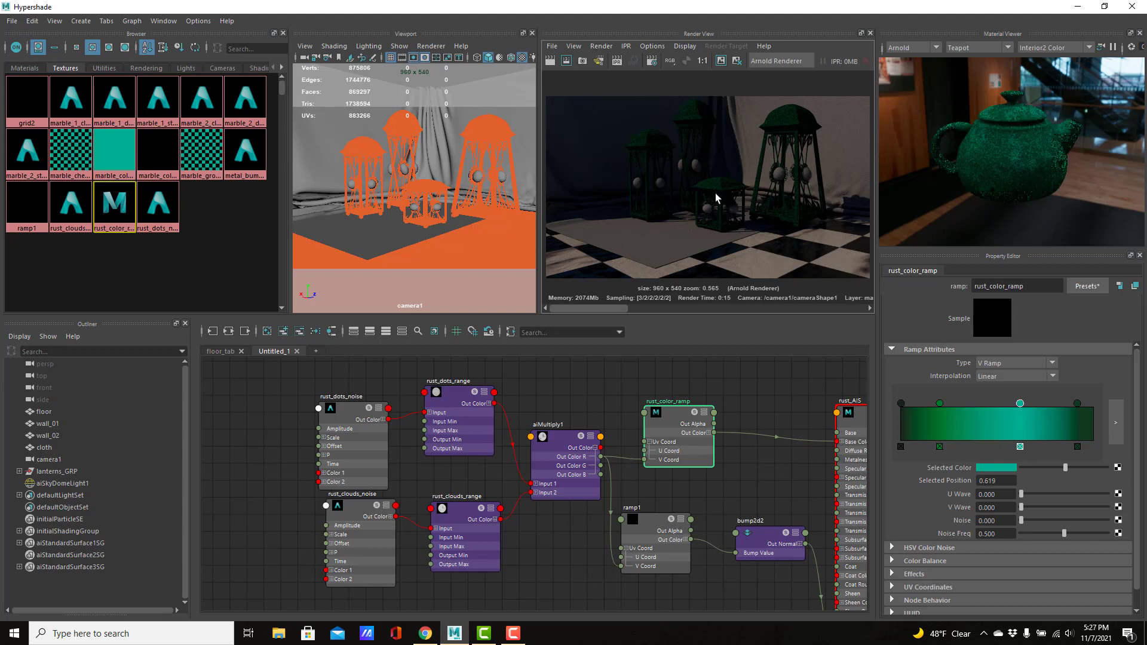